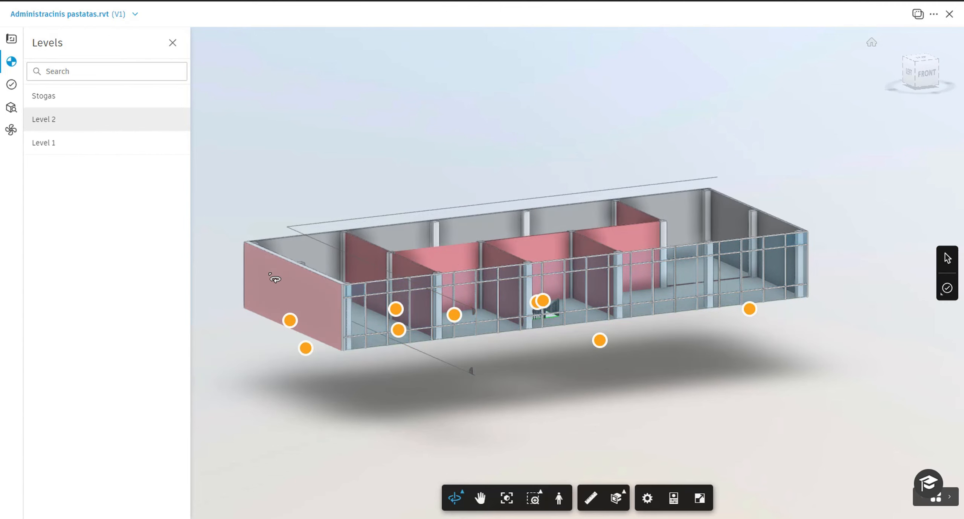
Step: Display the building up to the Stogas level and view it from several angles
{"action": "left_click", "coordinate": [88, 106]}
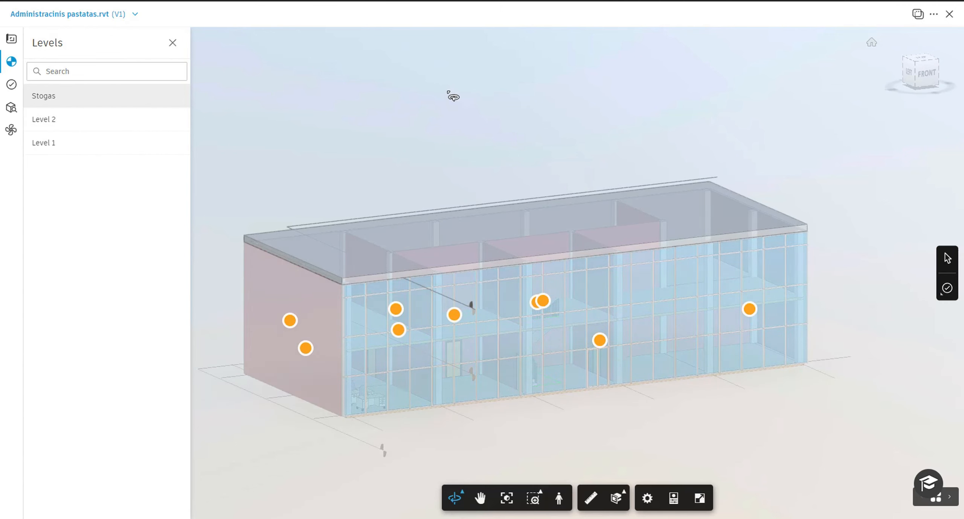
{"action": "left_click_drag", "start_coordinate": [453, 96], "coordinate": [409, 122]}
{"action": "left_click_drag", "start_coordinate": [336, 135], "coordinate": [428, 87]}
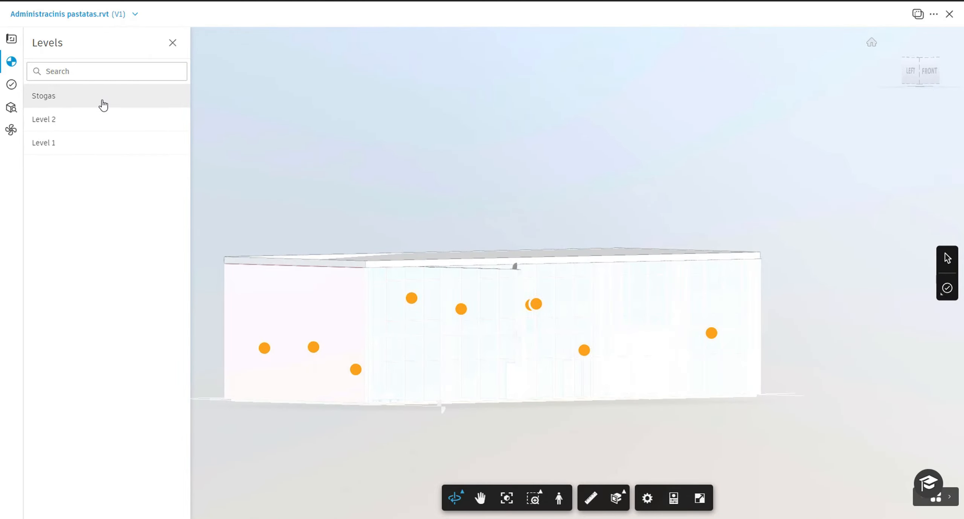
{"action": "left_click_drag", "start_coordinate": [346, 155], "coordinate": [308, 184]}
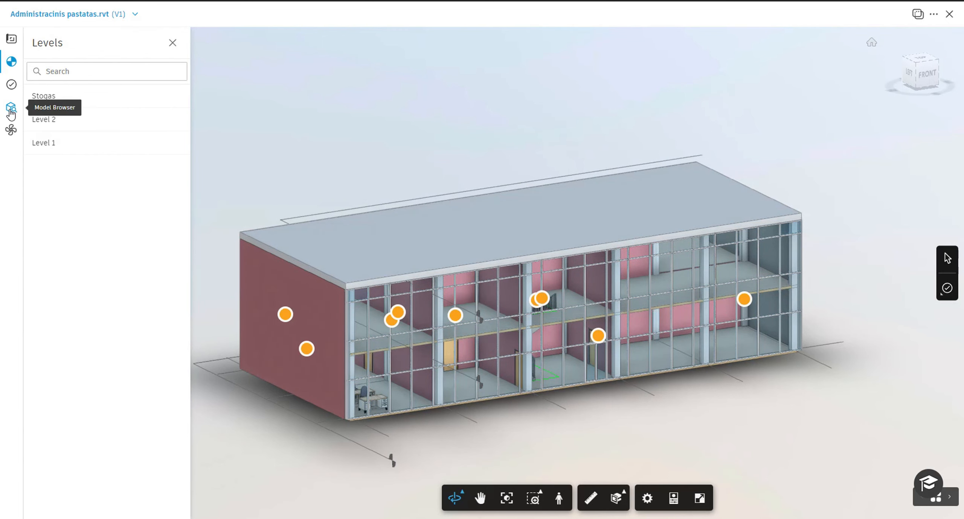
Step: Open the Model Browser and look through the element categories of the building
{"action": "left_click", "coordinate": [10, 109]}
{"action": "left_click_drag", "start_coordinate": [314, 217], "coordinate": [335, 185]}
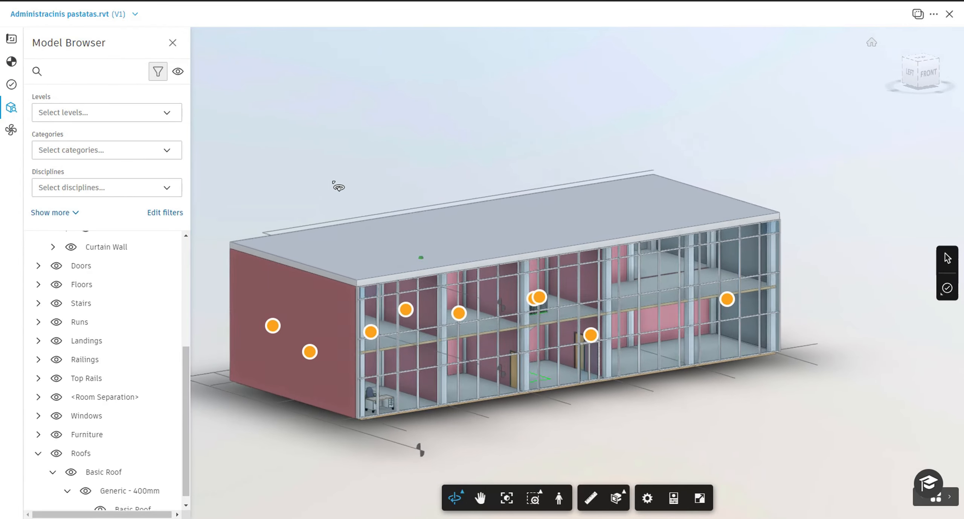
{"action": "left_click_drag", "start_coordinate": [183, 383], "coordinate": [180, 270]}
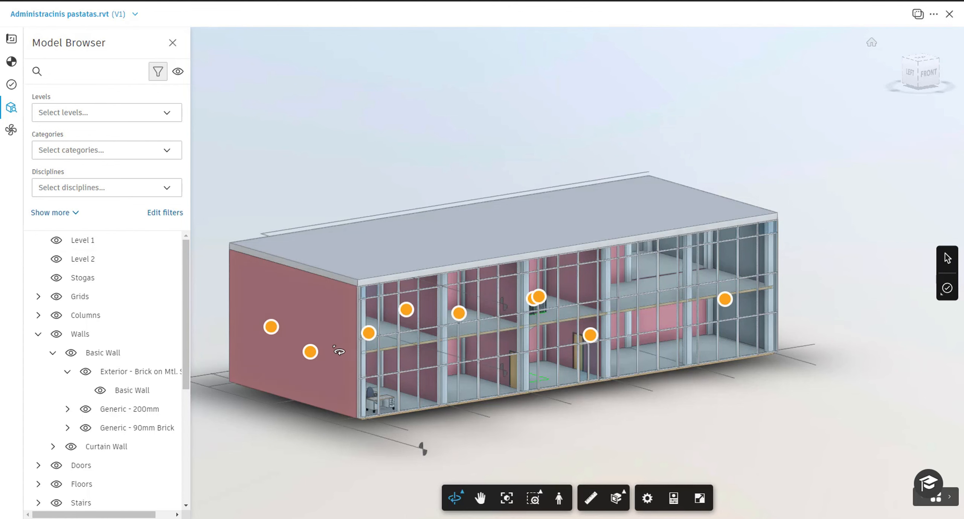
{"action": "left_click_drag", "start_coordinate": [341, 351], "coordinate": [331, 338]}
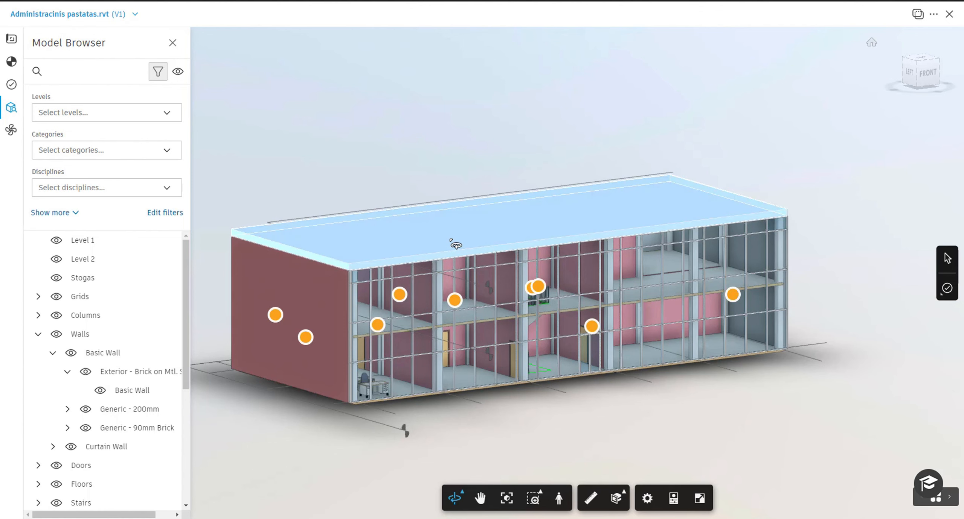
Step: Select the exterior brick wall at the short end of the building and show its properties
{"action": "left_click", "coordinate": [332, 319]}
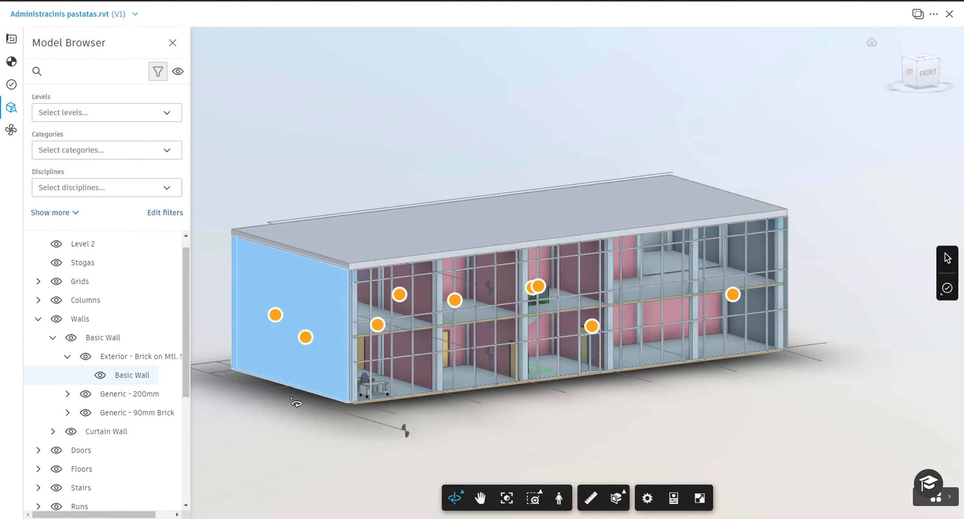
{"action": "left_click_drag", "start_coordinate": [296, 405], "coordinate": [294, 421]}
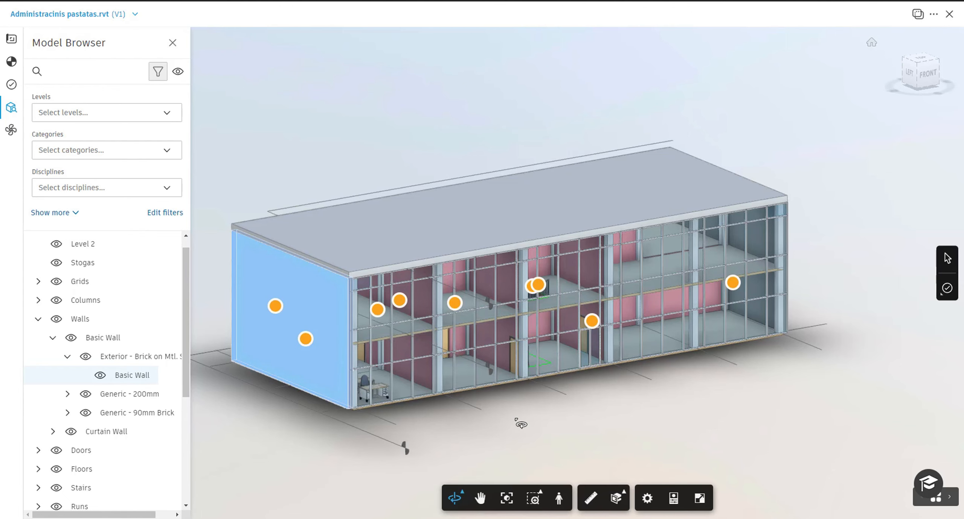
{"action": "left_click_drag", "start_coordinate": [866, 397], "coordinate": [848, 424]}
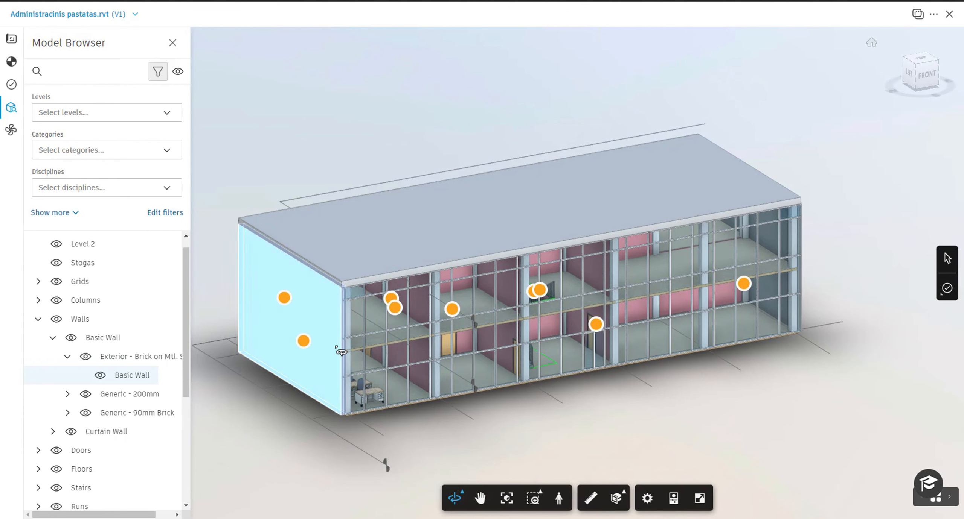
{"action": "left_click", "coordinate": [674, 500]}
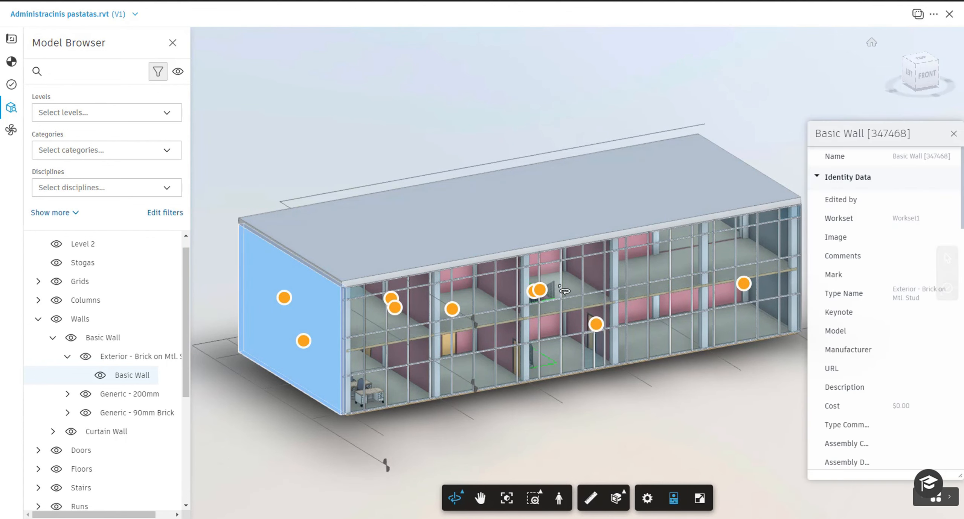
Step: Select the basic roof and read through its identity, constraint, phasing and dimension properties
{"action": "left_click", "coordinate": [554, 282]}
{"action": "left_click", "coordinate": [574, 231]}
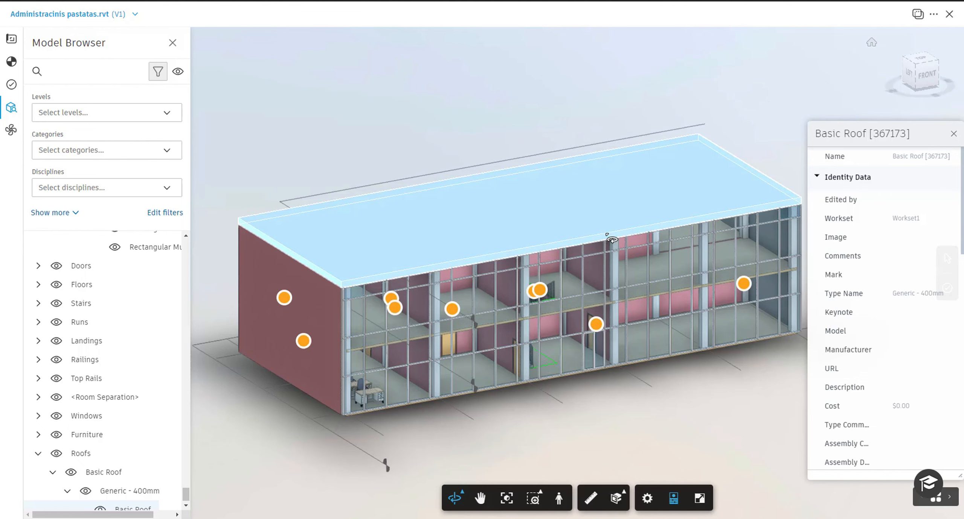
{"action": "scroll", "coordinate": [867, 376], "scroll_direction": "down", "scroll_amount": 8}
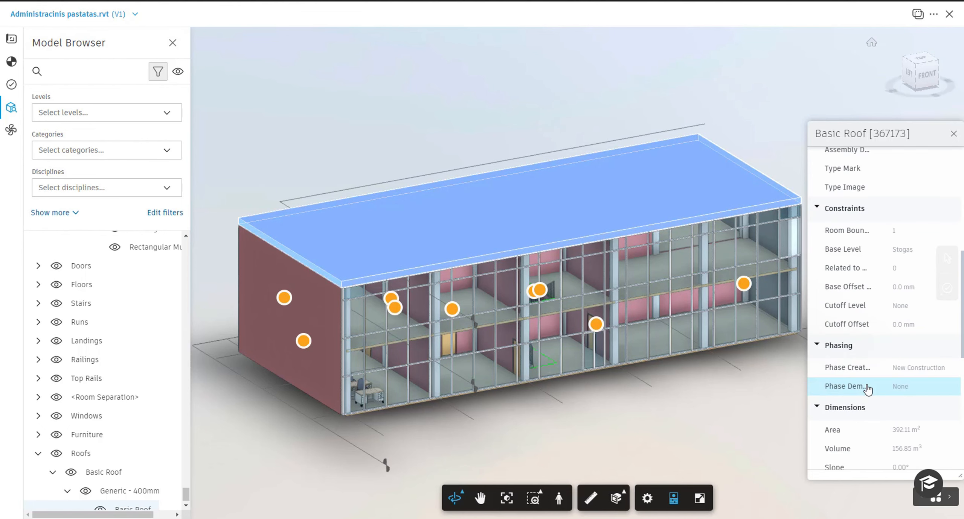
{"action": "scroll", "coordinate": [866, 390], "scroll_direction": "down", "scroll_amount": 8}
{"action": "scroll", "coordinate": [870, 424], "scroll_direction": "up", "scroll_amount": 15}
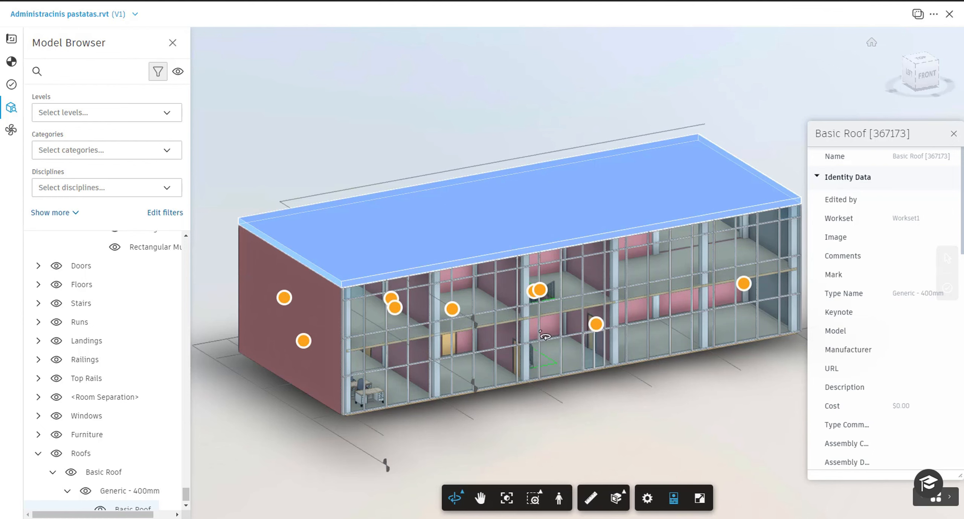
Step: Isolate the Stairs and Runs categories in turn to examine the staircase, and restore the visibility of all elements
{"action": "left_click", "coordinate": [92, 306]}
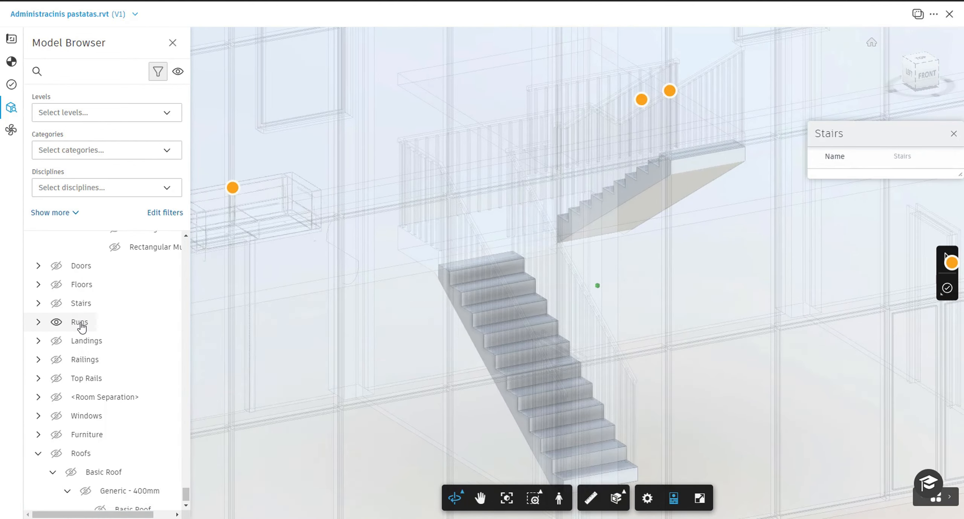
{"action": "left_click", "coordinate": [83, 323]}
{"action": "left_click", "coordinate": [84, 306]}
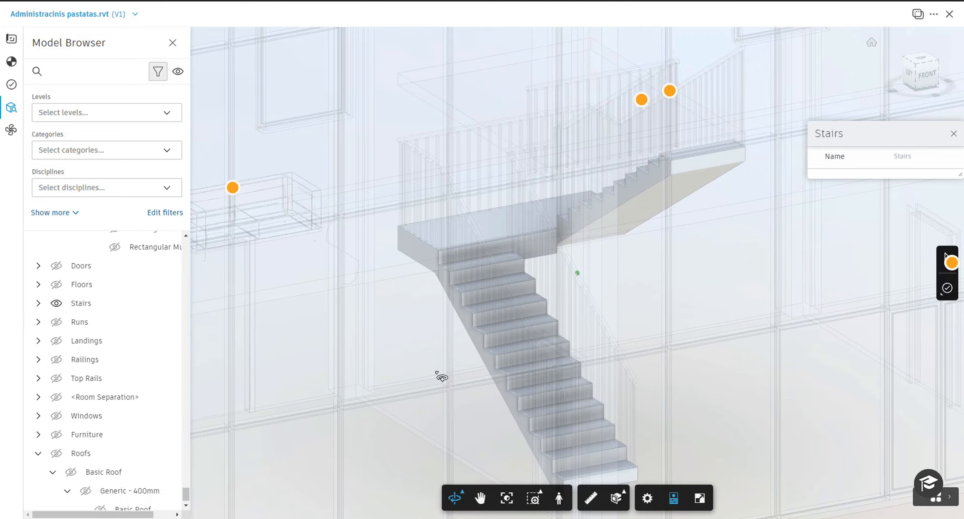
{"action": "left_click_drag", "start_coordinate": [438, 375], "coordinate": [217, 304]}
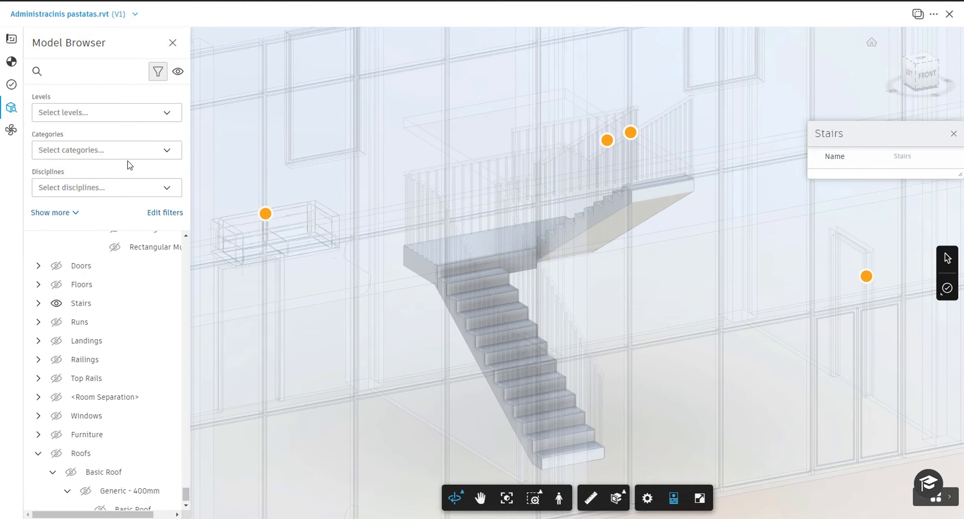
{"action": "left_click", "coordinate": [177, 71]}
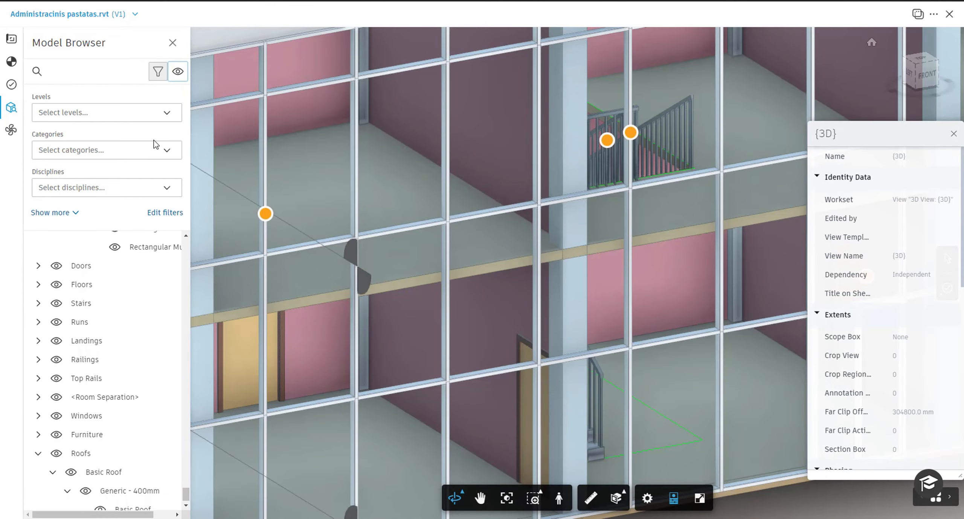
{"action": "scroll", "coordinate": [360, 274], "scroll_direction": "down", "scroll_amount": 2}
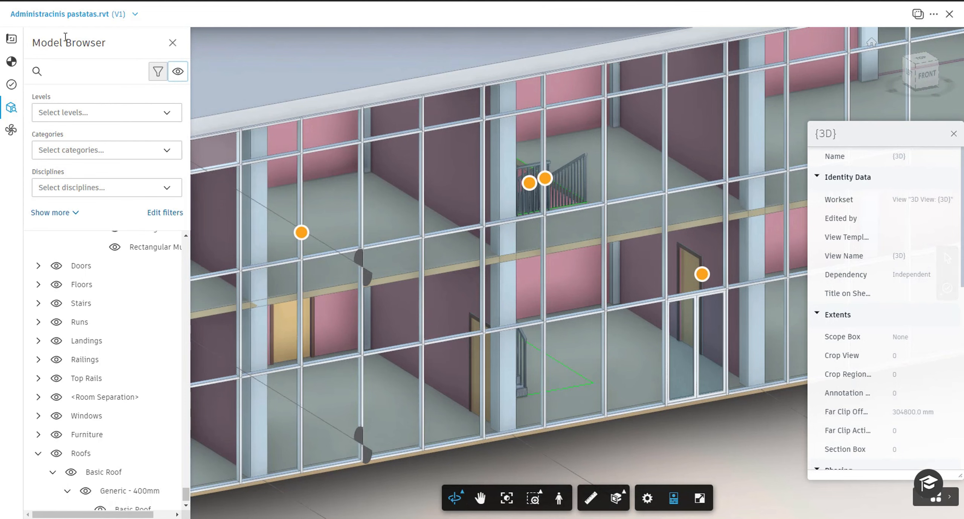
Step: Filter the model by level to show only Level 1 elements
{"action": "left_click", "coordinate": [132, 120]}
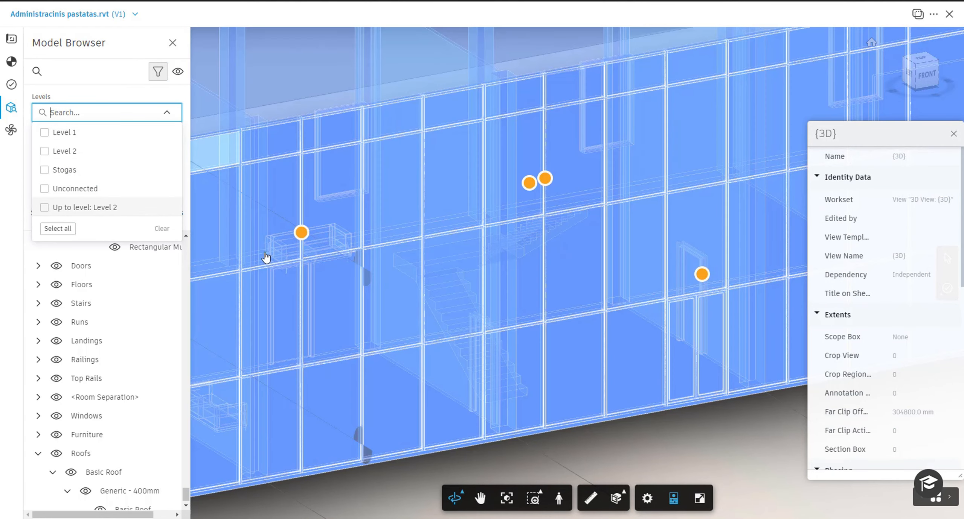
{"action": "scroll", "coordinate": [457, 323], "scroll_direction": "down", "scroll_amount": 2}
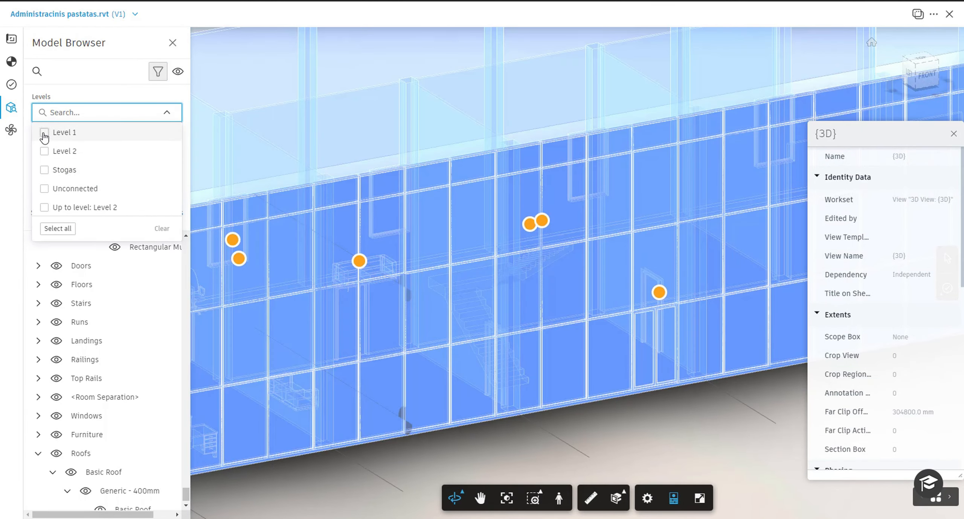
{"action": "left_click", "coordinate": [45, 133]}
{"action": "left_click", "coordinate": [16, 184]}
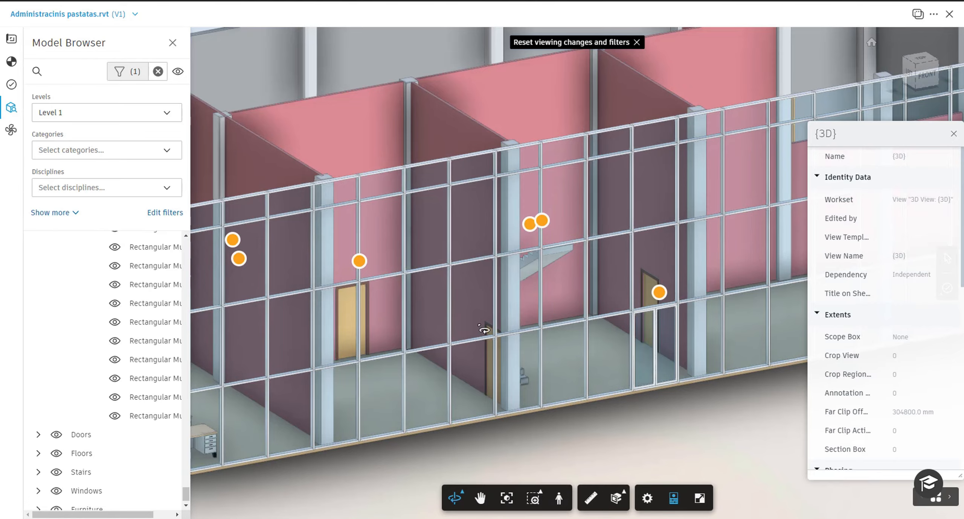
{"action": "scroll", "coordinate": [484, 330], "scroll_direction": "down", "scroll_amount": 2}
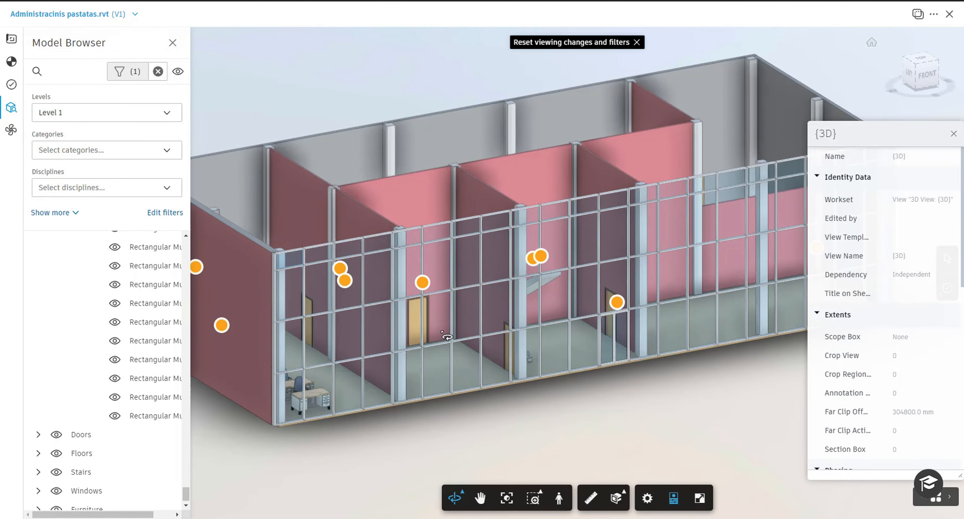
Step: Review the category options available for filtering the model, and close the list without choosing any
{"action": "left_click", "coordinate": [70, 157]}
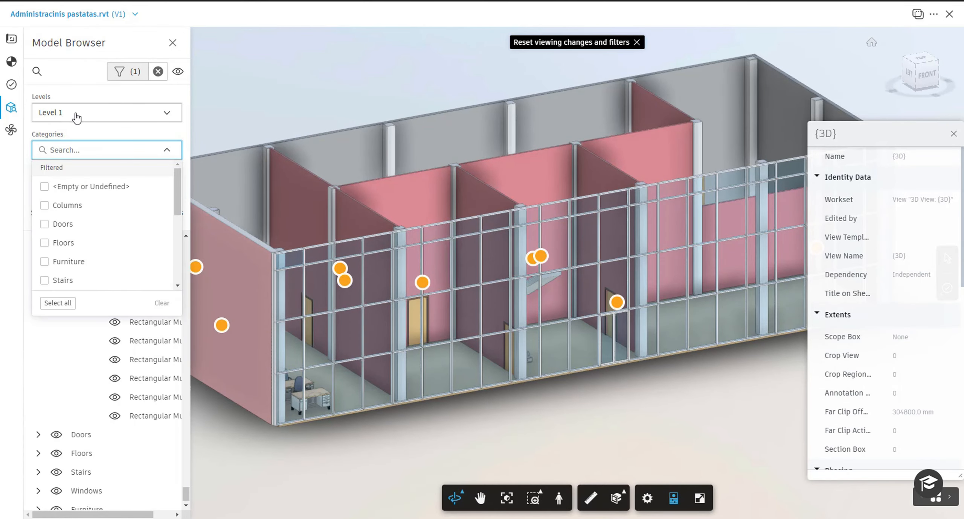
{"action": "scroll", "coordinate": [177, 203], "scroll_direction": "down", "scroll_amount": 5}
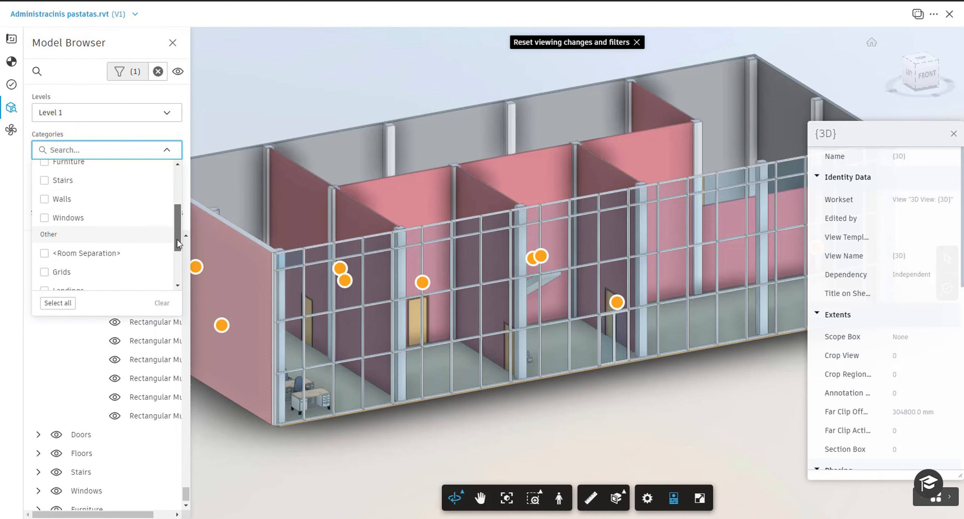
{"action": "left_click", "coordinate": [376, 475]}
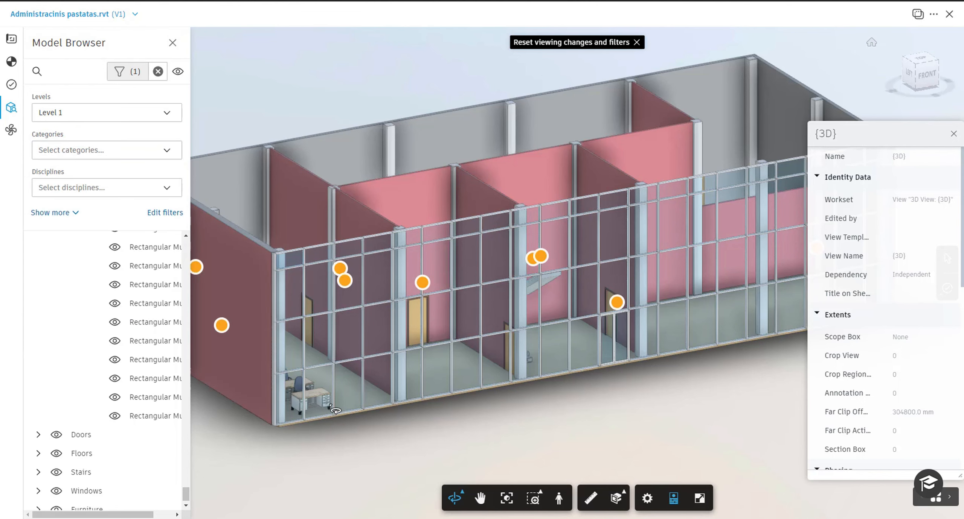
Step: Select the glazed facade panel in front of the desk in the corner room to inspect its properties
{"action": "left_click", "coordinate": [318, 392]}
{"action": "left_click_drag", "start_coordinate": [461, 439], "coordinate": [421, 409]}
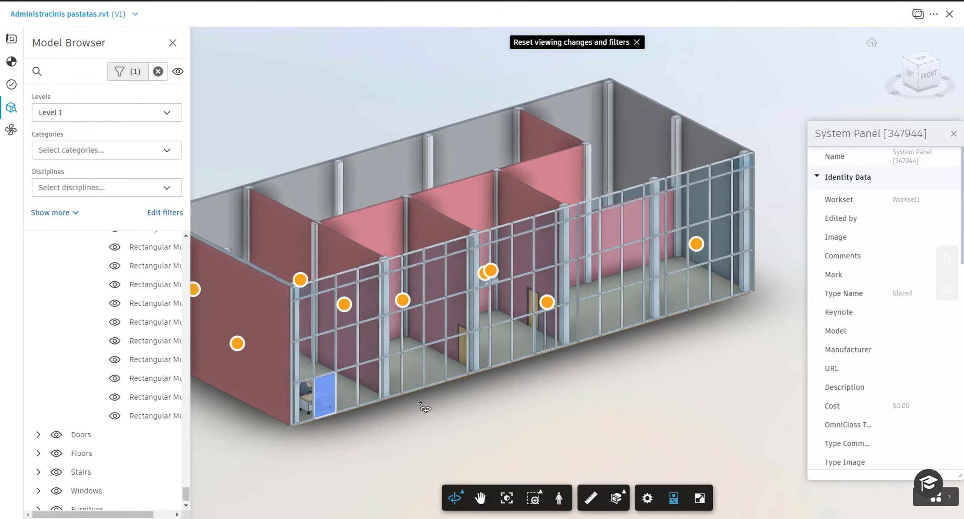
{"action": "left_click_drag", "start_coordinate": [362, 300], "coordinate": [582, 400]}
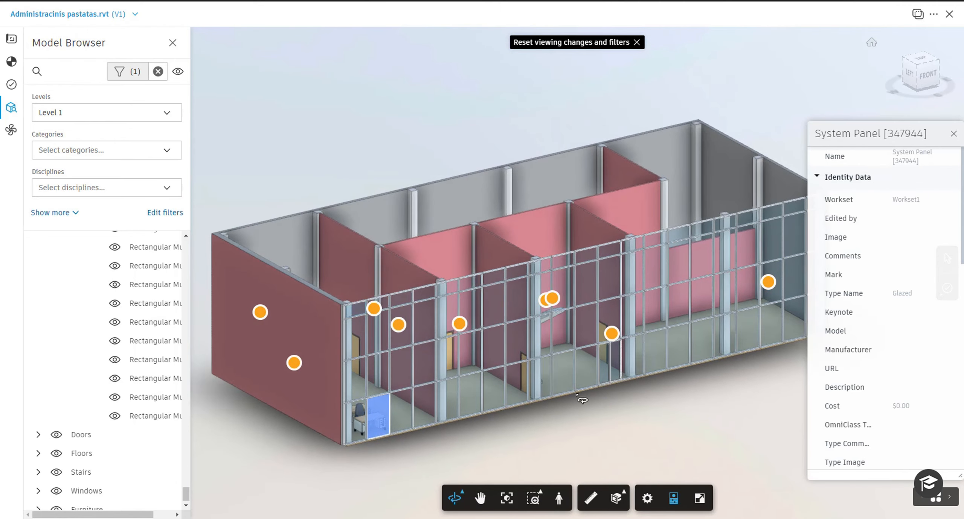
Step: Add an X section plane and move the cut along the building's length to view the interior
{"action": "left_click", "coordinate": [617, 504]}
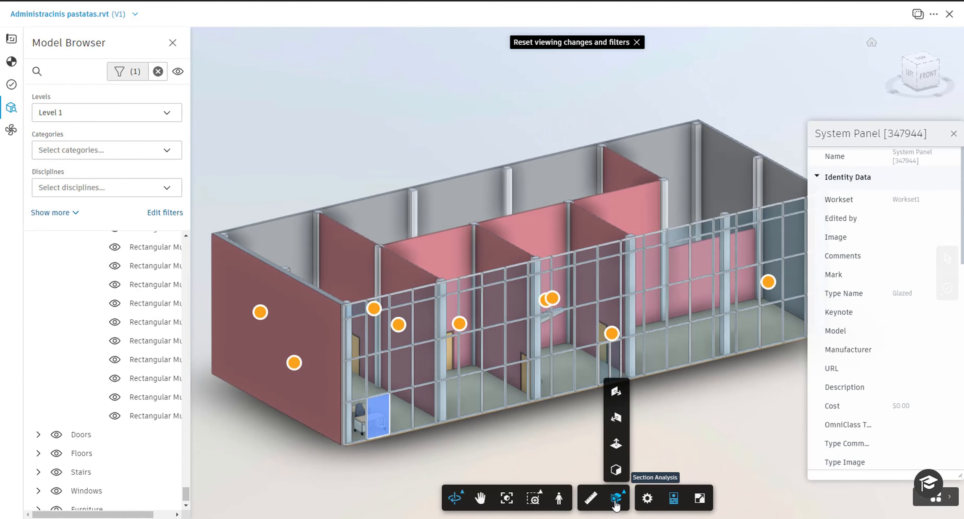
{"action": "left_click", "coordinate": [617, 392]}
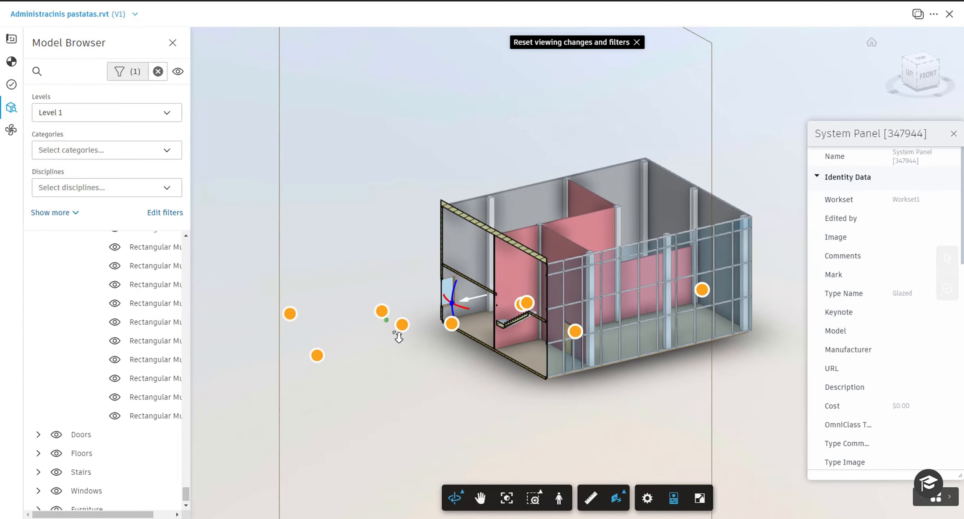
{"action": "left_click_drag", "start_coordinate": [485, 306], "coordinate": [342, 326]}
{"action": "left_click_drag", "start_coordinate": [523, 319], "coordinate": [500, 320]}
{"action": "left_click_drag", "start_coordinate": [343, 340], "coordinate": [529, 345]}
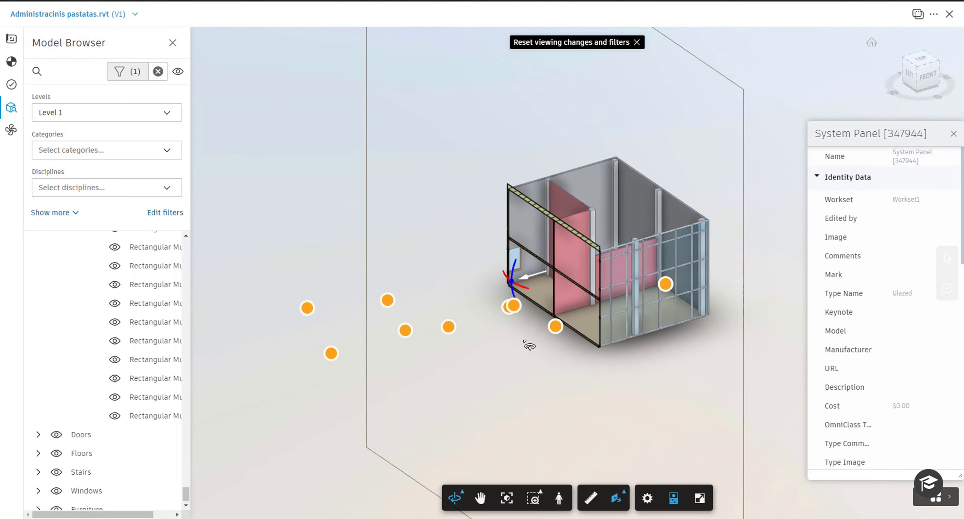
Step: Remove the X section plane to show the whole Level 1 model again
{"action": "left_click", "coordinate": [613, 501]}
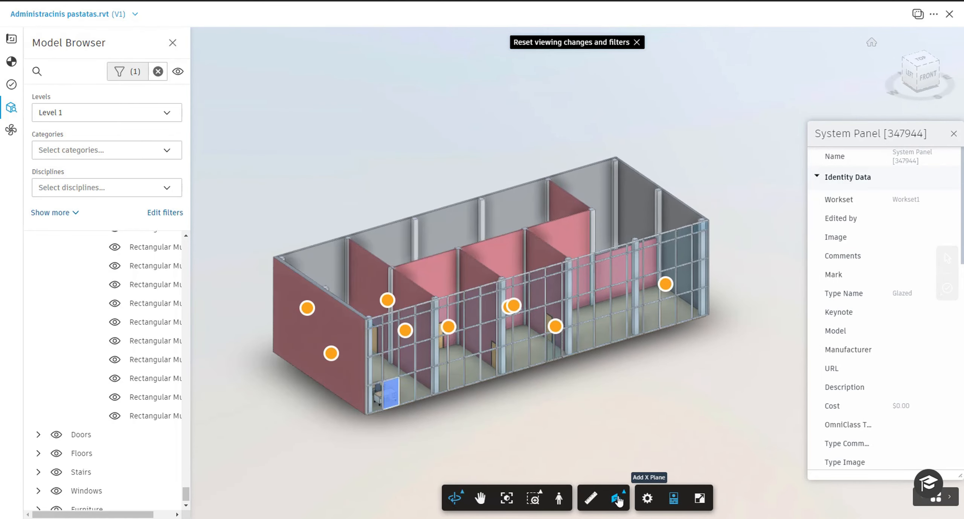
{"action": "middle_click_drag", "start_coordinate": [679, 357], "coordinate": [661, 391]}
{"action": "left_click_drag", "start_coordinate": [661, 391], "coordinate": [627, 383]}
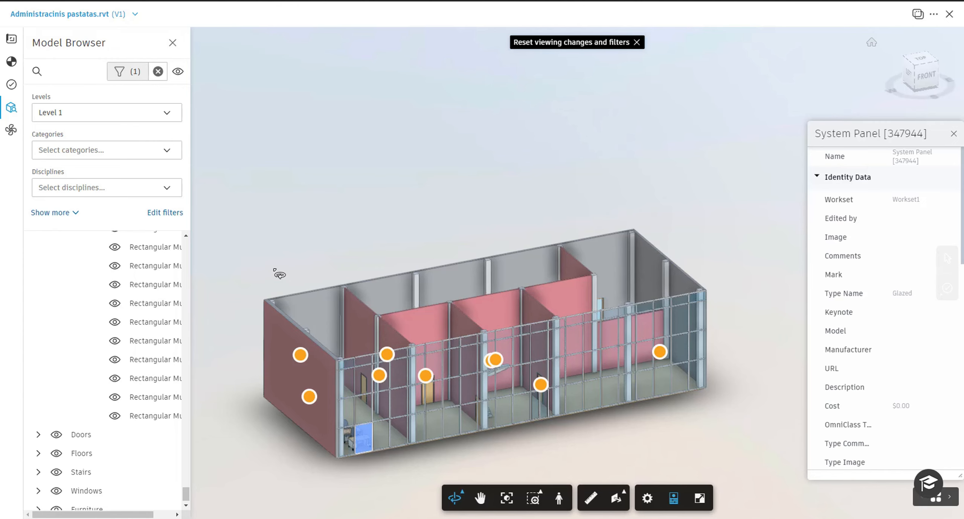
{"action": "left_click_drag", "start_coordinate": [280, 275], "coordinate": [288, 273]}
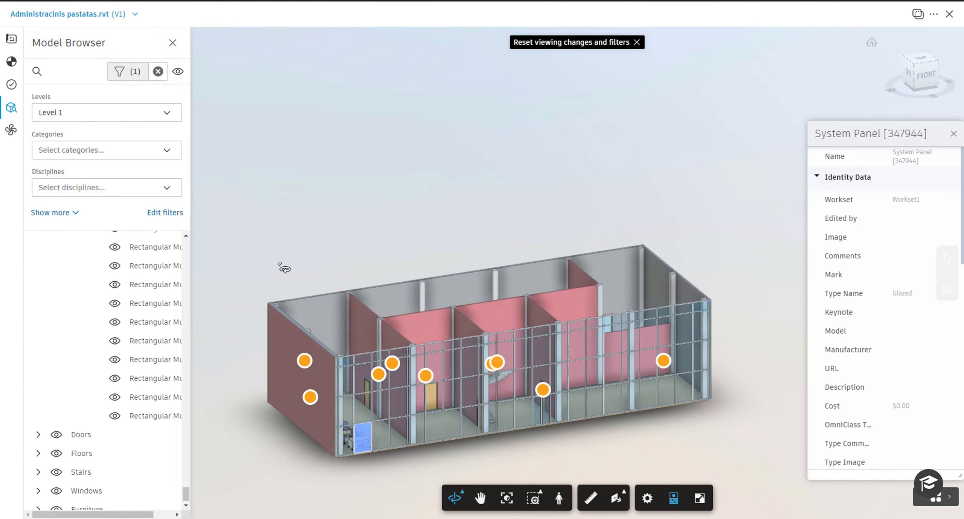
Step: Measure the distance along the top of the glazed facade from the building corner by the desks to the next column
{"action": "scroll", "coordinate": [284, 269], "scroll_direction": "up", "scroll_amount": 8}
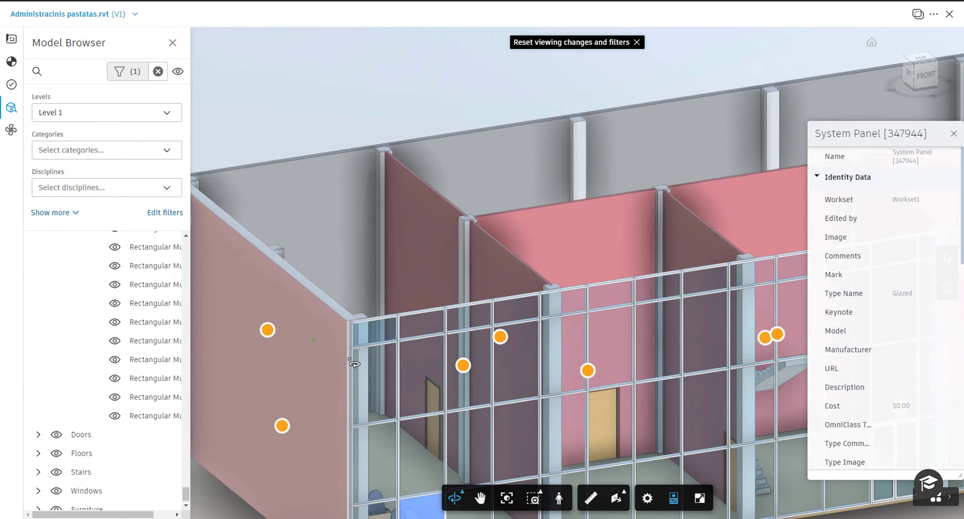
{"action": "middle_click_drag", "start_coordinate": [353, 364], "coordinate": [358, 323]}
{"action": "scroll", "coordinate": [360, 349], "scroll_direction": "up", "scroll_amount": 3}
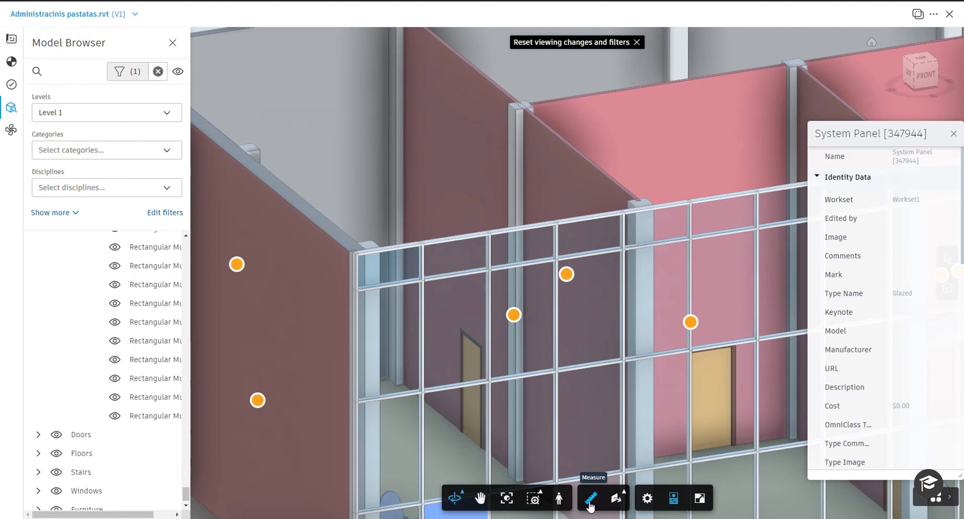
{"action": "left_click", "coordinate": [590, 500]}
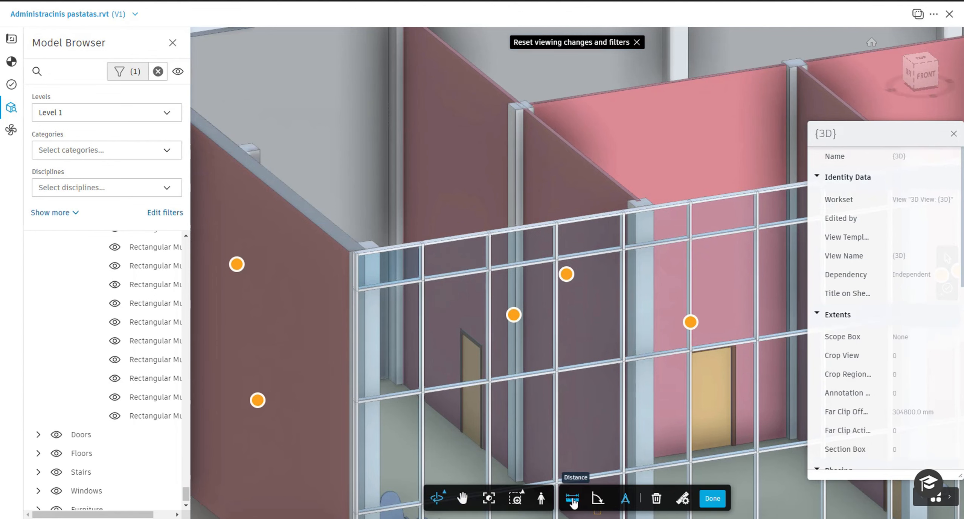
{"action": "left_click", "coordinate": [358, 253]}
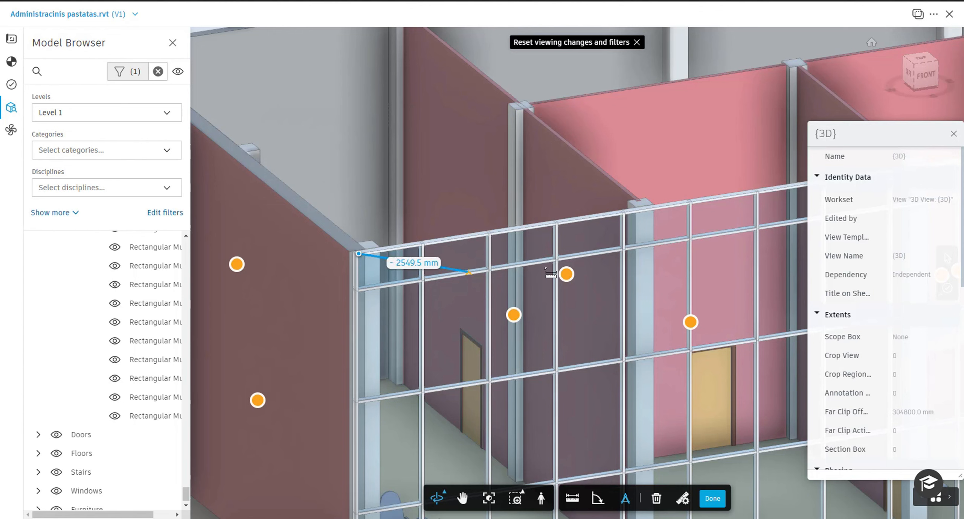
{"action": "left_click", "coordinate": [643, 209]}
{"action": "scroll", "coordinate": [576, 200], "scroll_direction": "down", "scroll_amount": 2}
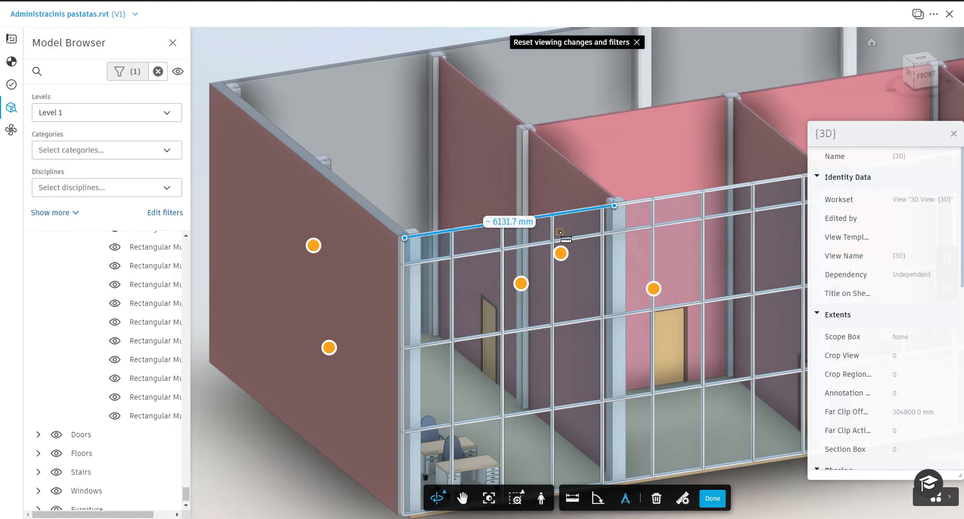
Step: Review the measurement unit and precision settings, and finish measuring with the properties panel closed
{"action": "left_click", "coordinate": [682, 500]}
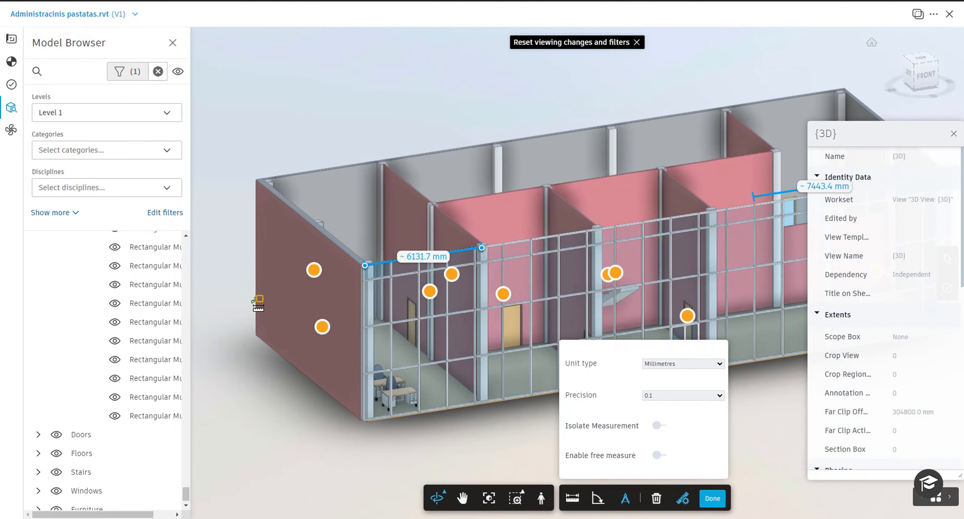
{"action": "left_click", "coordinate": [953, 134]}
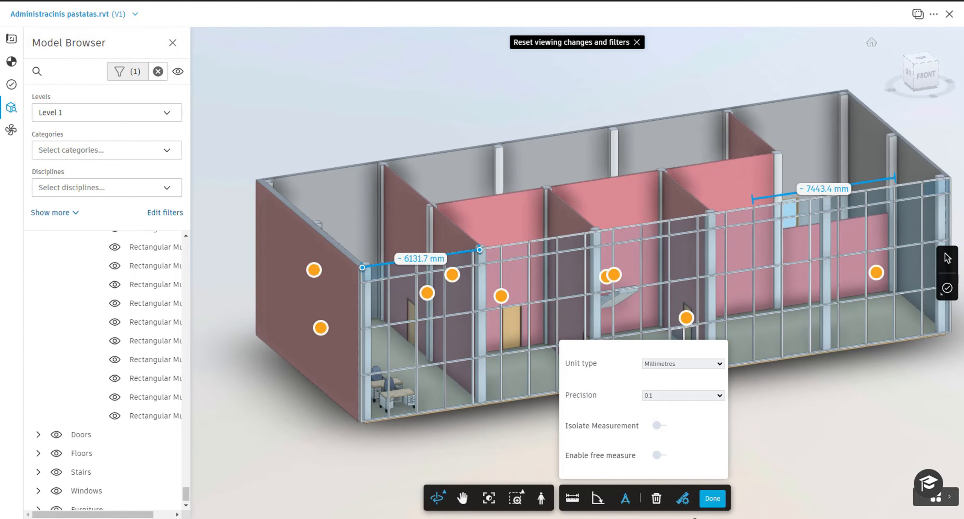
{"action": "left_click", "coordinate": [712, 499]}
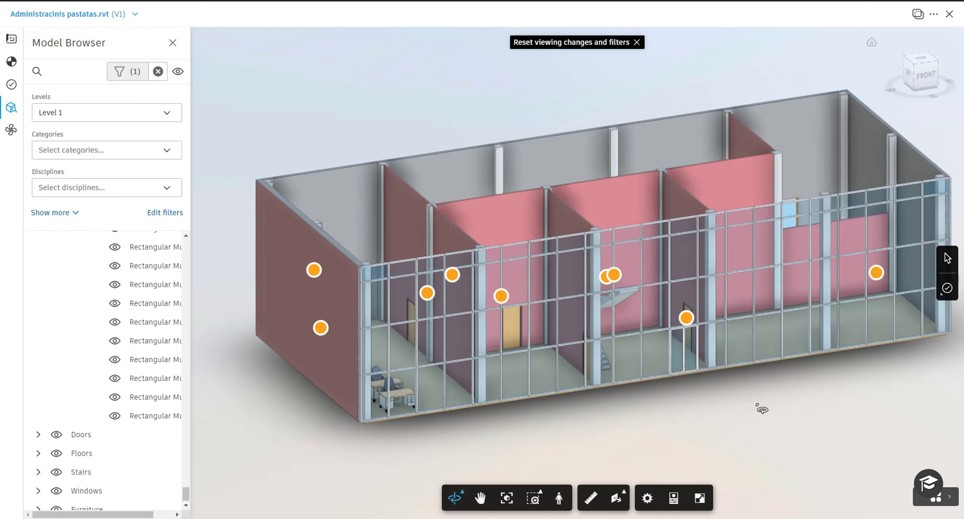
Step: Open the issue marked on the glazed panel above the entrance doors to review its details
{"action": "left_click_drag", "start_coordinate": [760, 410], "coordinate": [602, 373]}
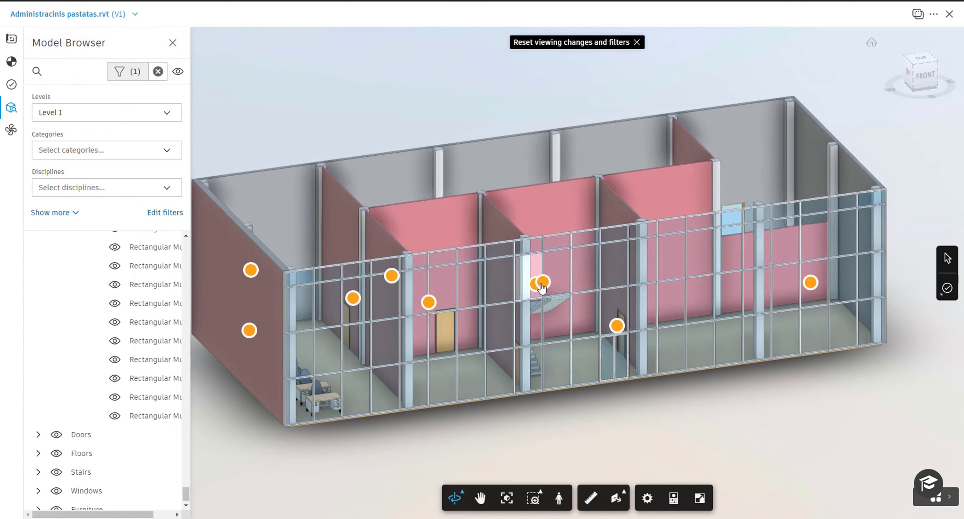
{"action": "left_click", "coordinate": [616, 326]}
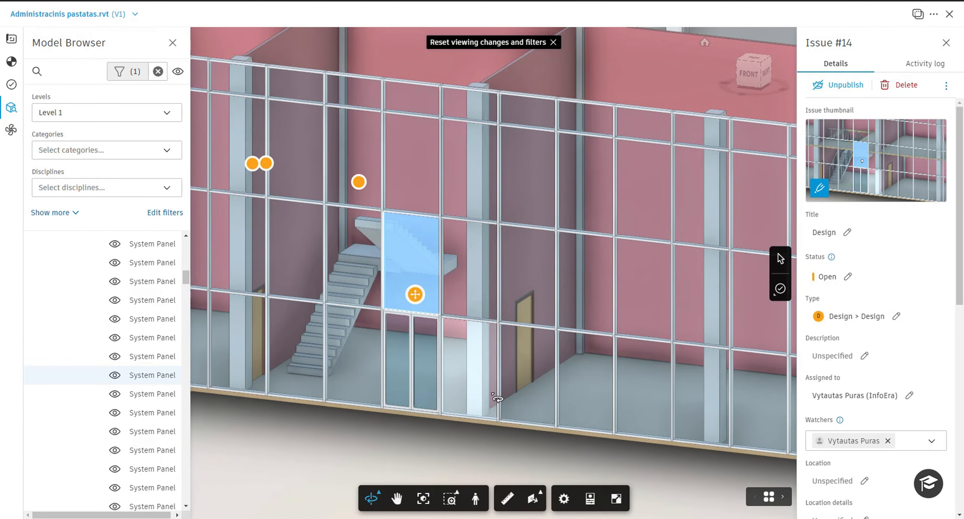
Step: Create a Safety issue pinned to the glazed facade panel beside the entrance doors
{"action": "left_click", "coordinate": [497, 399]}
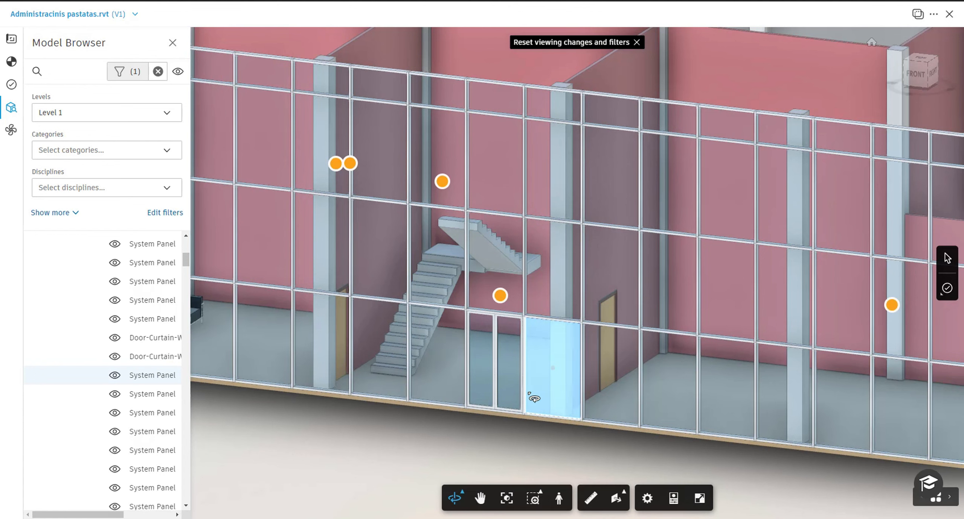
{"action": "left_click", "coordinate": [944, 296]}
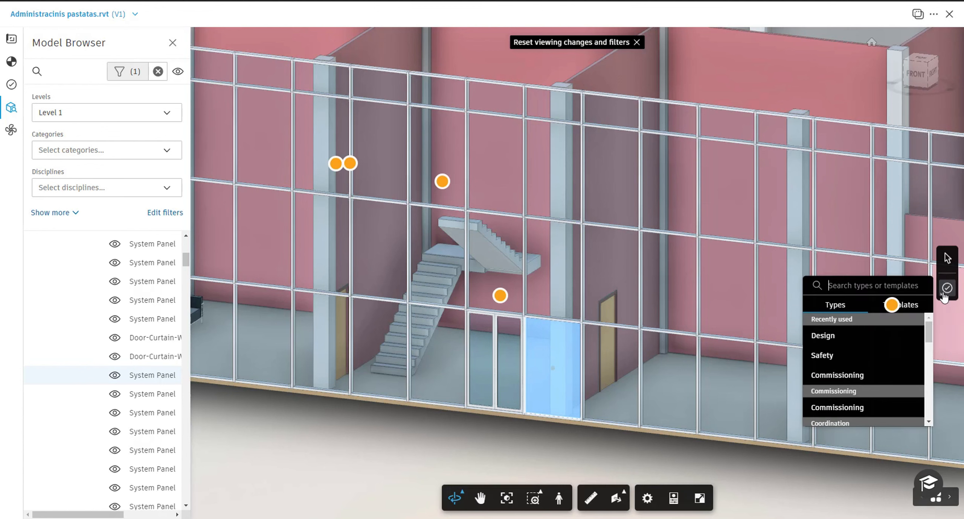
{"action": "left_click", "coordinate": [848, 361]}
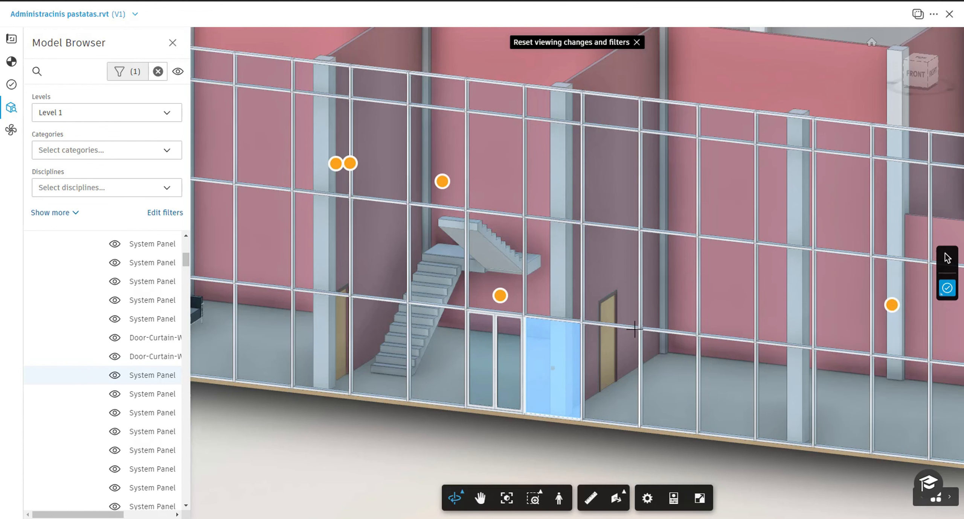
{"action": "left_click", "coordinate": [567, 347]}
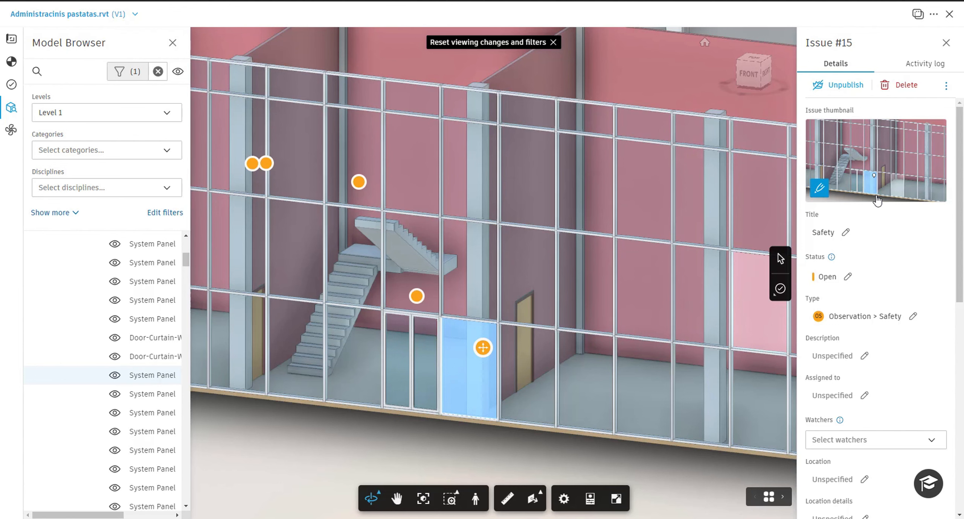
Step: Open the Safety issue's thumbnail for markup, view the enlarged image, and return to the model
{"action": "left_click", "coordinate": [824, 191]}
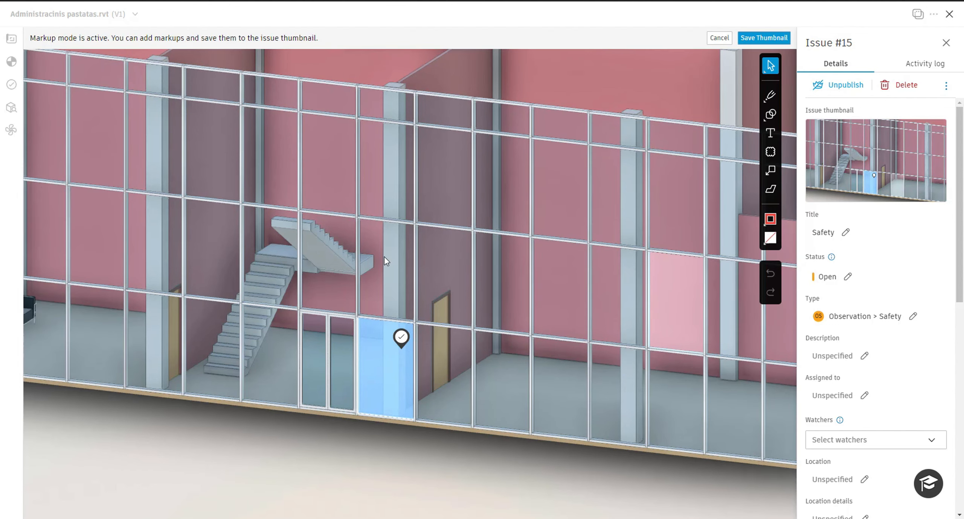
{"action": "left_click", "coordinate": [770, 96]}
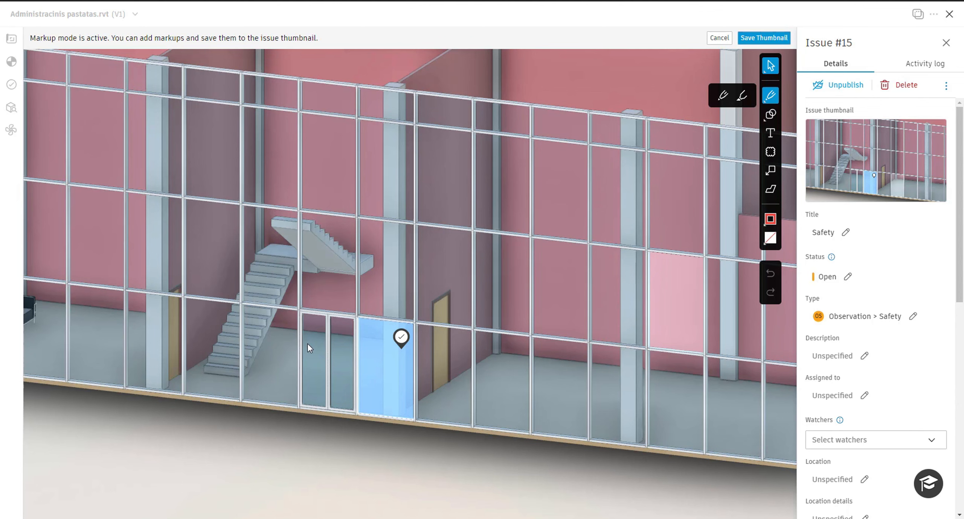
{"action": "left_click", "coordinate": [837, 179]}
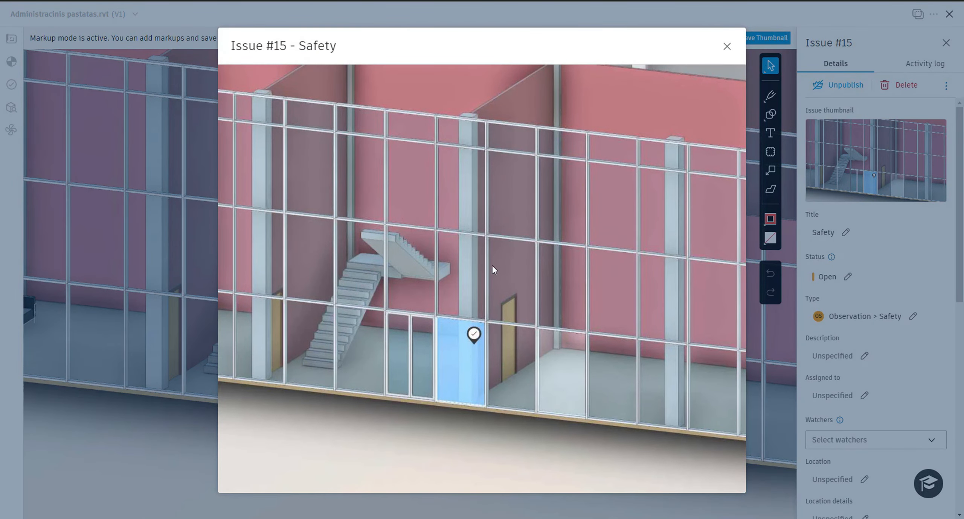
{"action": "left_click", "coordinate": [726, 47]}
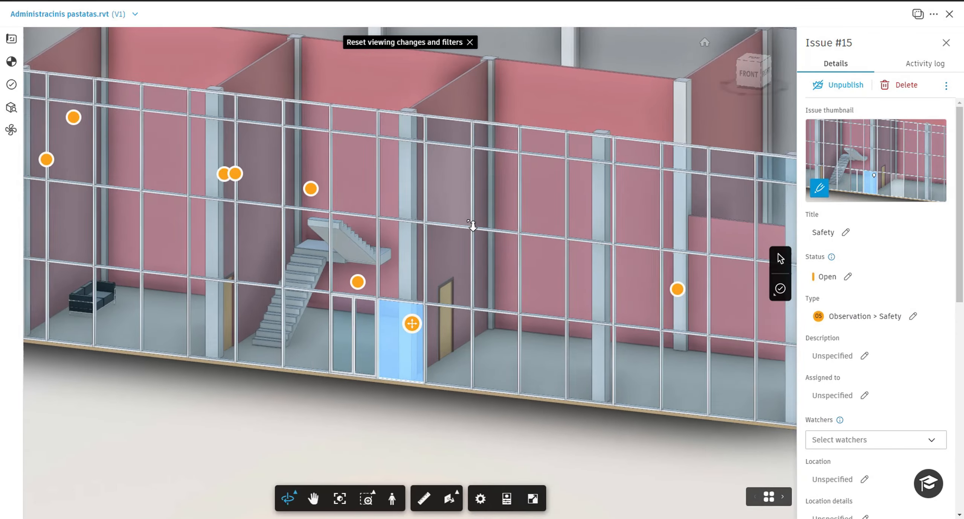
Step: Examine the Level 1 rooms, glazed facade and issue markers from several angles around the whole building
{"action": "left_click_drag", "start_coordinate": [472, 225], "coordinate": [517, 282]}
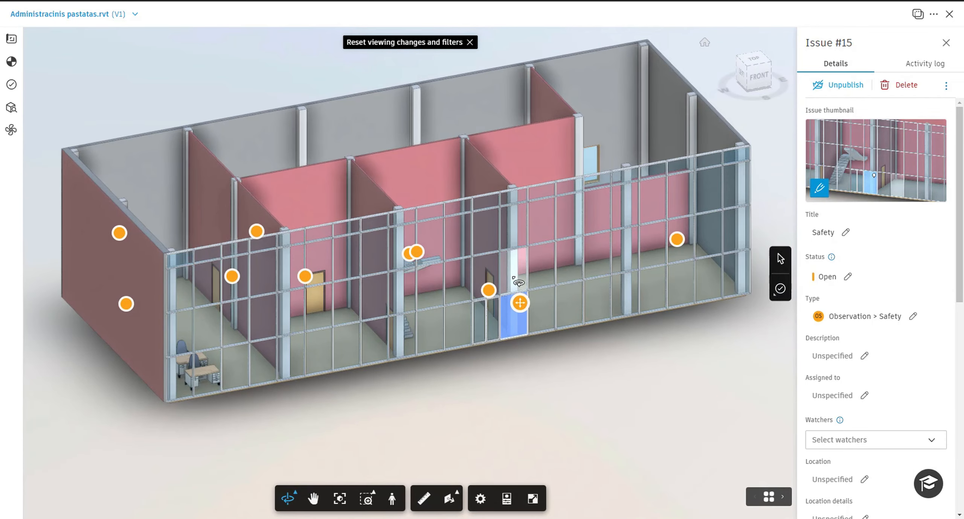
{"action": "scroll", "coordinate": [521, 287], "scroll_direction": "down", "scroll_amount": 2}
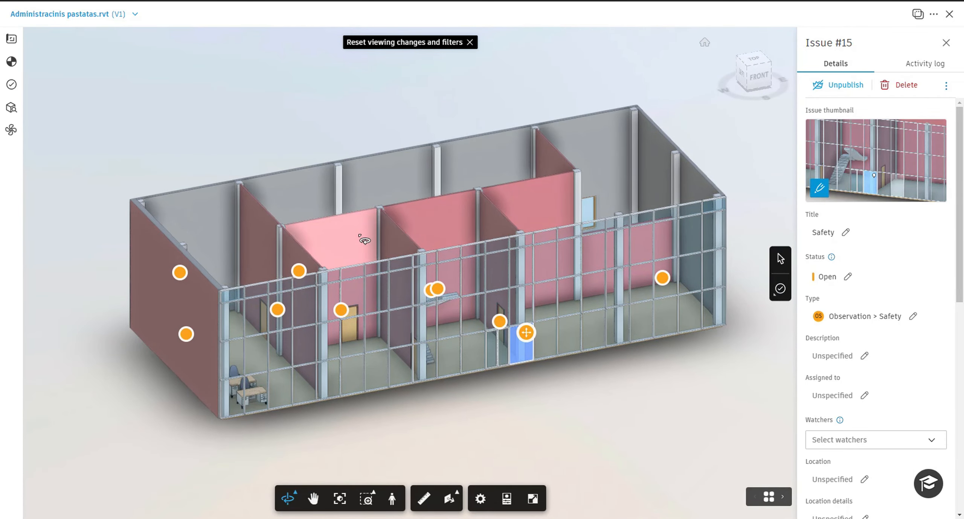
{"action": "left_click_drag", "start_coordinate": [364, 238], "coordinate": [402, 235]}
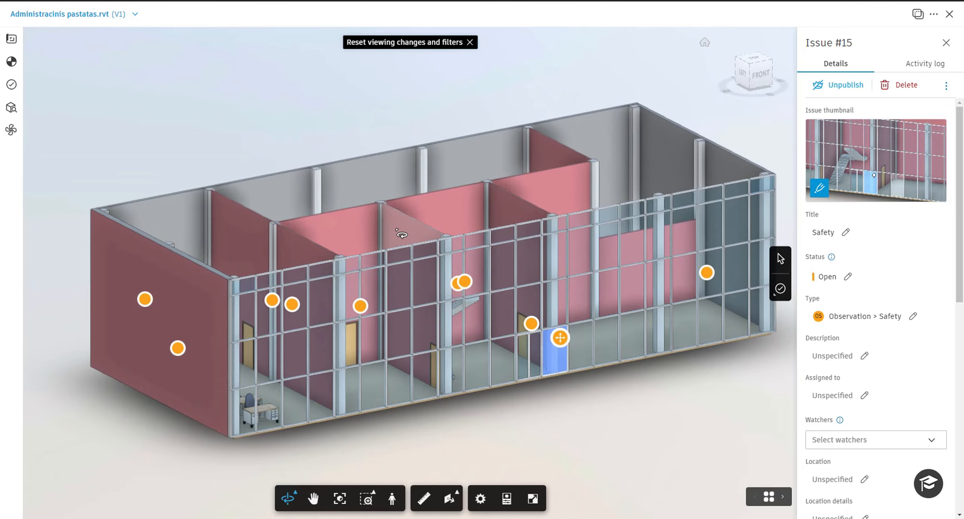
{"action": "left_click_drag", "start_coordinate": [405, 234], "coordinate": [388, 263]}
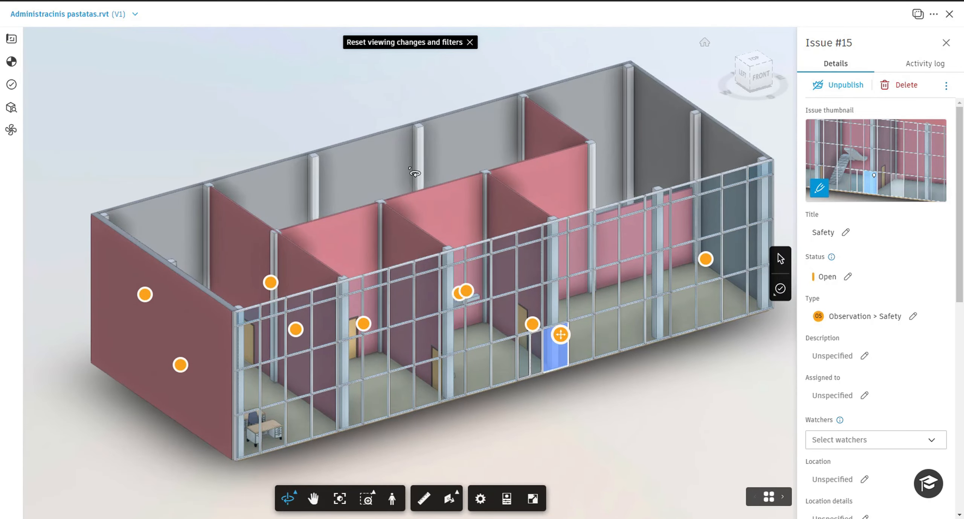
{"action": "left_click_drag", "start_coordinate": [349, 219], "coordinate": [279, 241]}
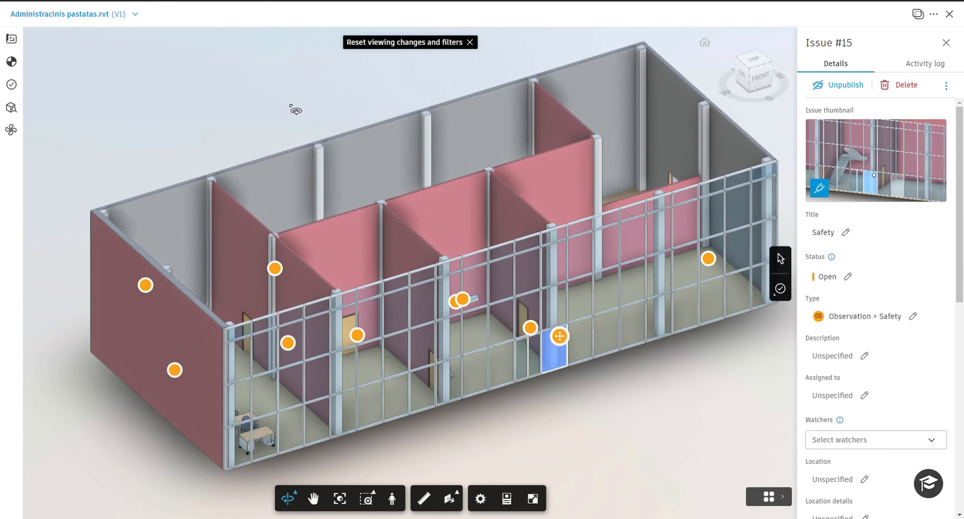
{"action": "middle_click_drag", "start_coordinate": [379, 269], "coordinate": [407, 260]}
{"action": "left_click_drag", "start_coordinate": [407, 260], "coordinate": [412, 256]}
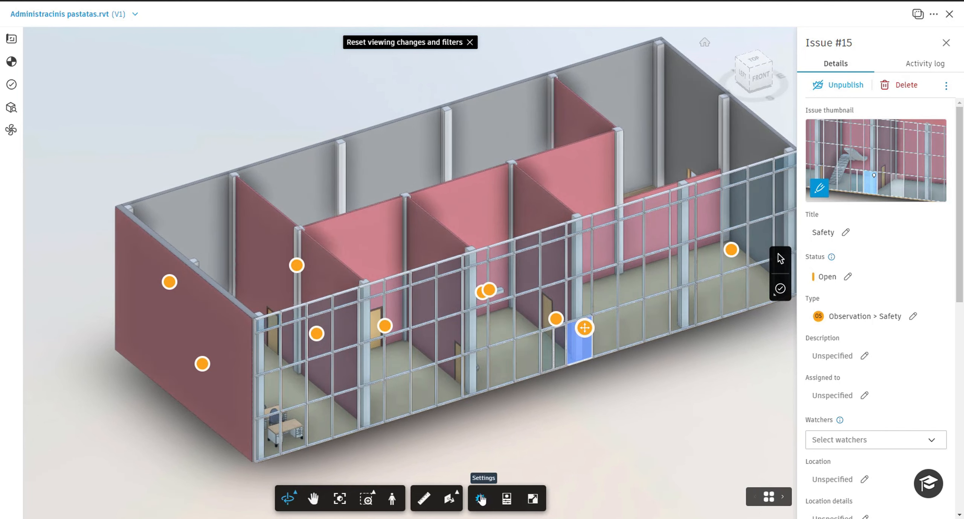
Step: Review the viewer's configuration, navigation, appearance and environment settings, close them, and view the whole Level 1 model again
{"action": "left_click", "coordinate": [480, 501]}
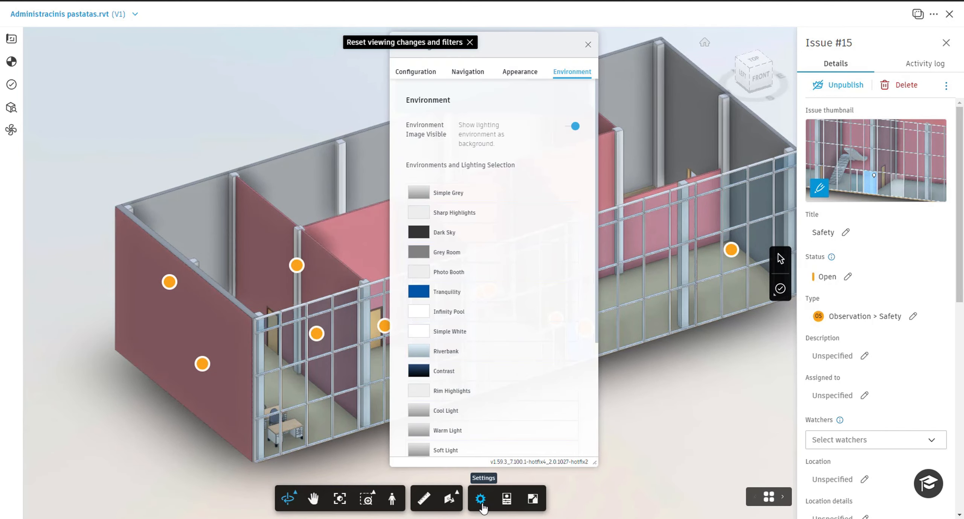
{"action": "left_click", "coordinate": [422, 78]}
{"action": "left_click", "coordinate": [466, 78]}
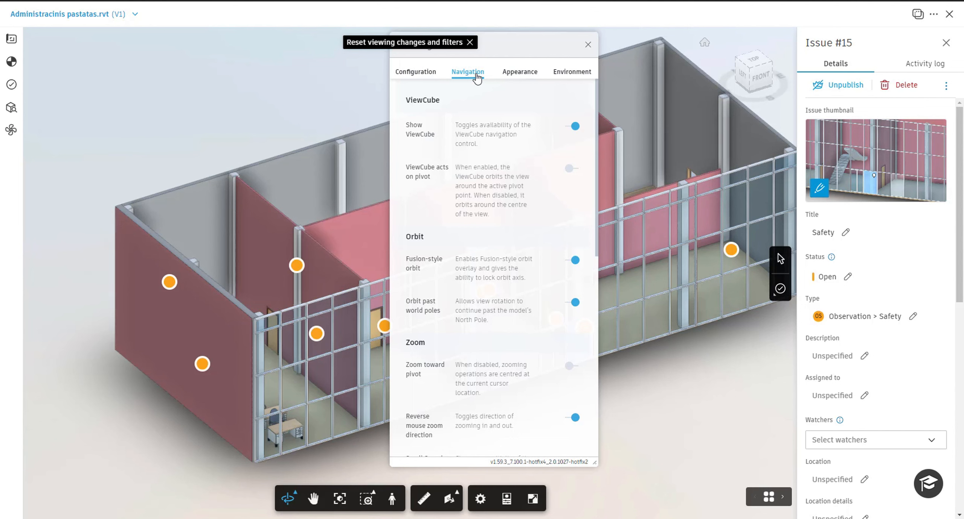
{"action": "left_click", "coordinate": [508, 73]}
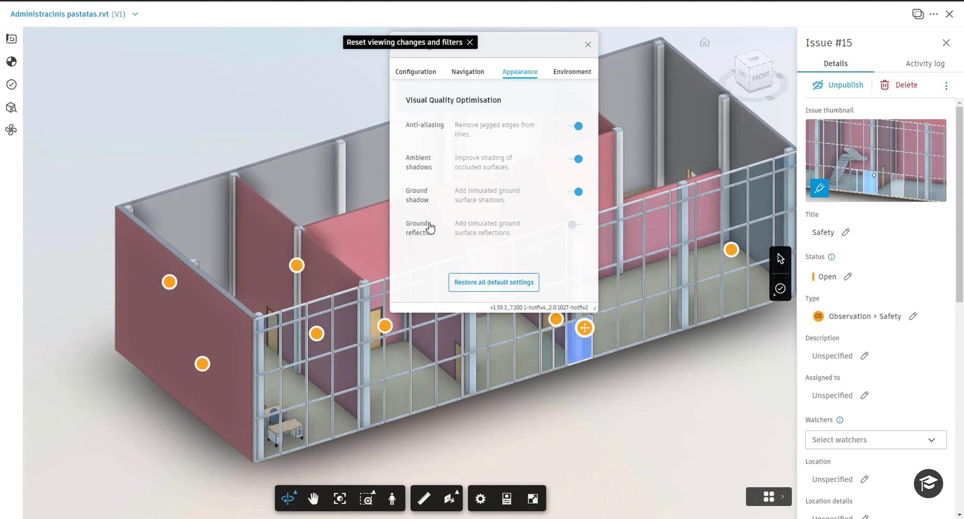
{"action": "left_click", "coordinate": [565, 72]}
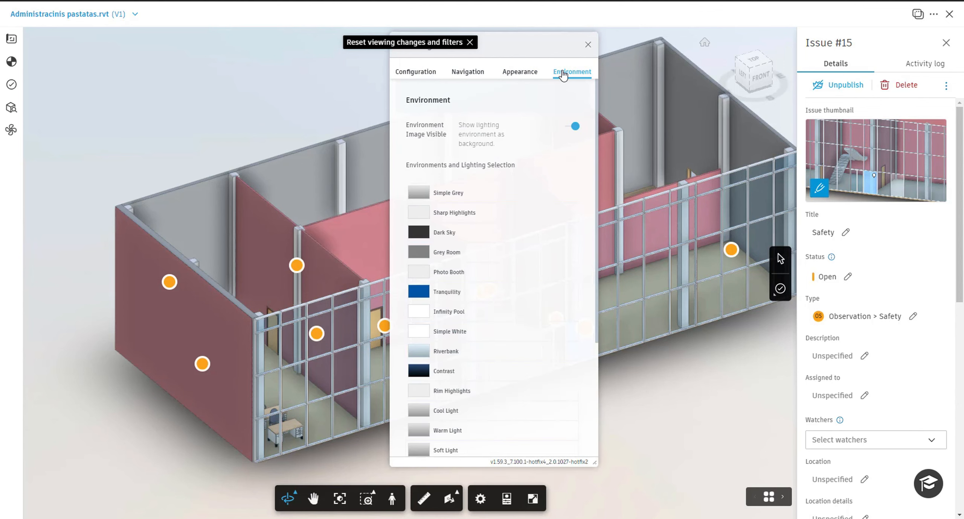
{"action": "left_click", "coordinate": [533, 72]}
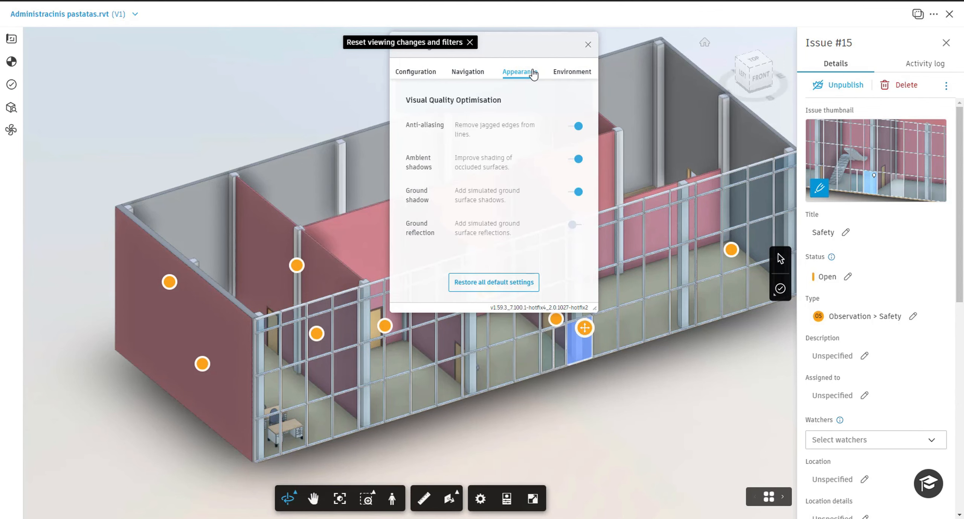
{"action": "left_click", "coordinate": [570, 76]}
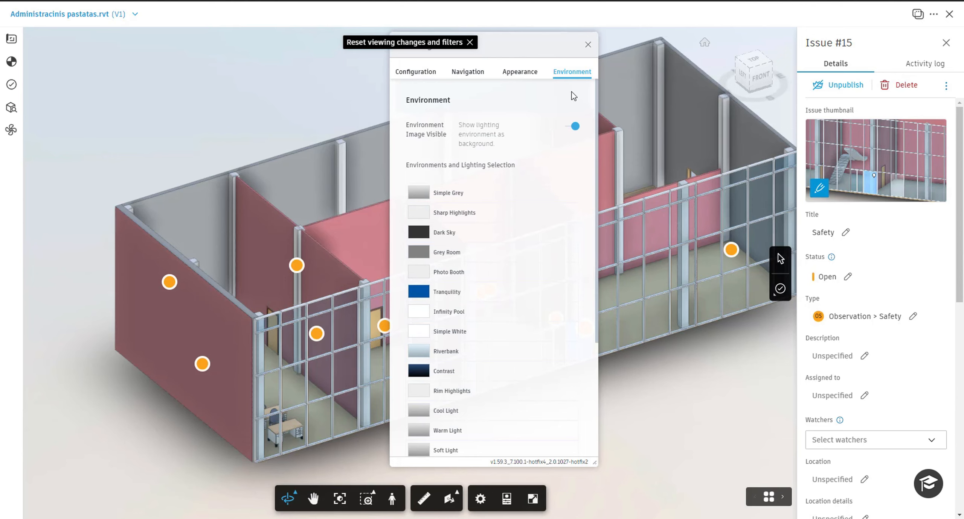
{"action": "left_click", "coordinate": [587, 47]}
{"action": "scroll", "coordinate": [380, 225], "scroll_direction": "down", "scroll_amount": 2}
{"action": "left_click_drag", "start_coordinate": [380, 225], "coordinate": [380, 220]}
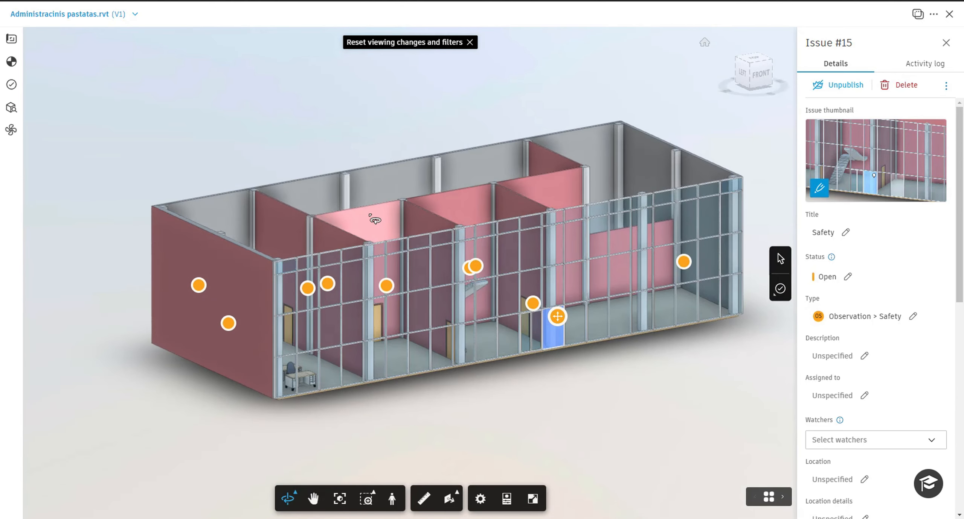